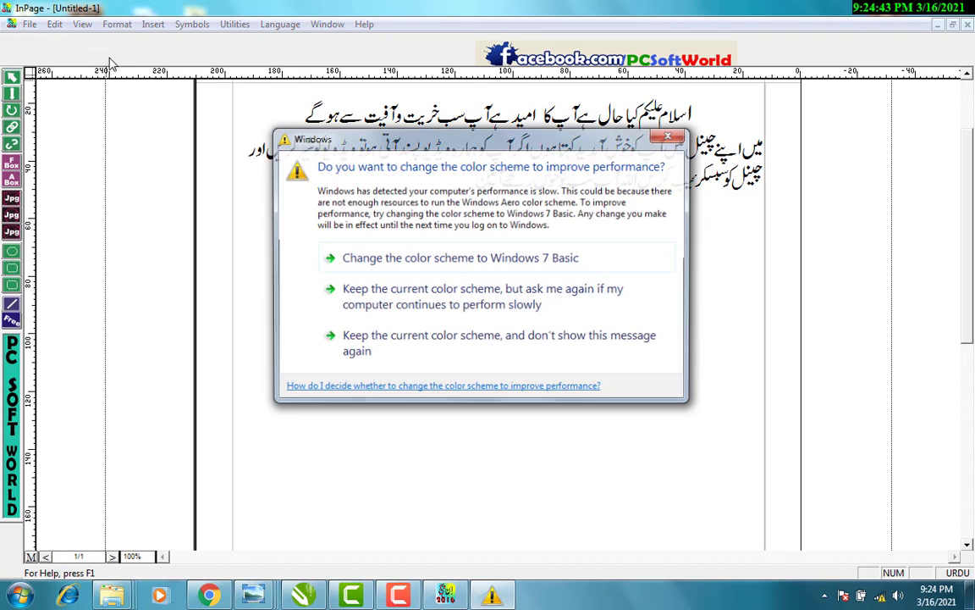
Accept the Windows prompt to change the colour scheme to Windows 7 Basic.
left_click(449, 258)
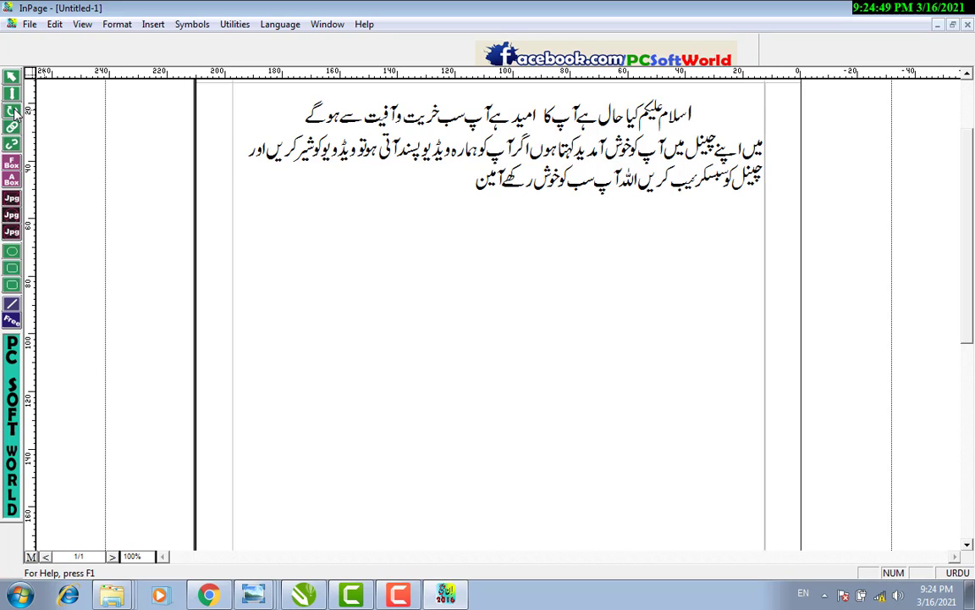
Copy the whole Urdu greeting paragraph and paste an identical second copy below it.
left_click(13, 95)
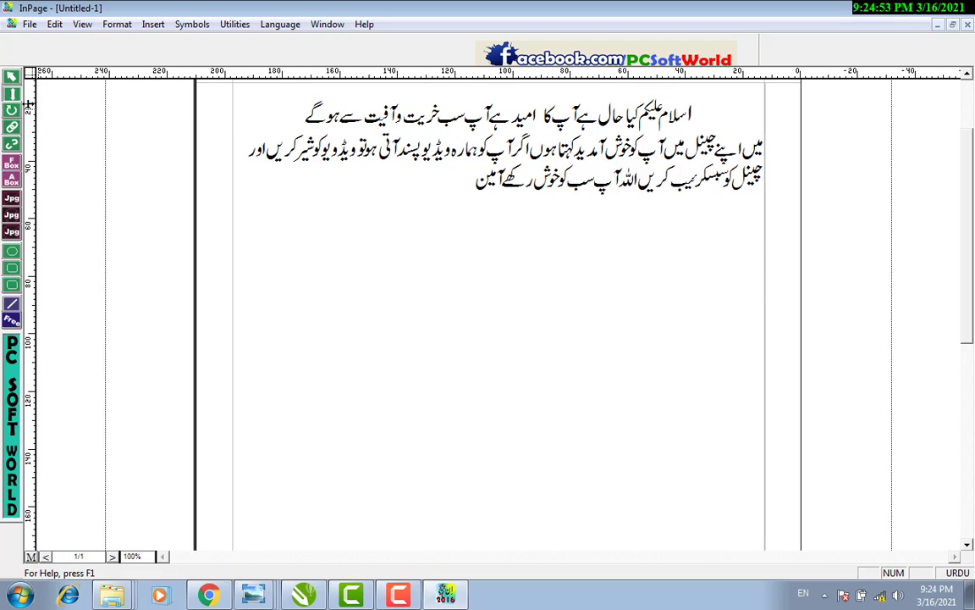
left_click_drag(301, 114, 548, 180)
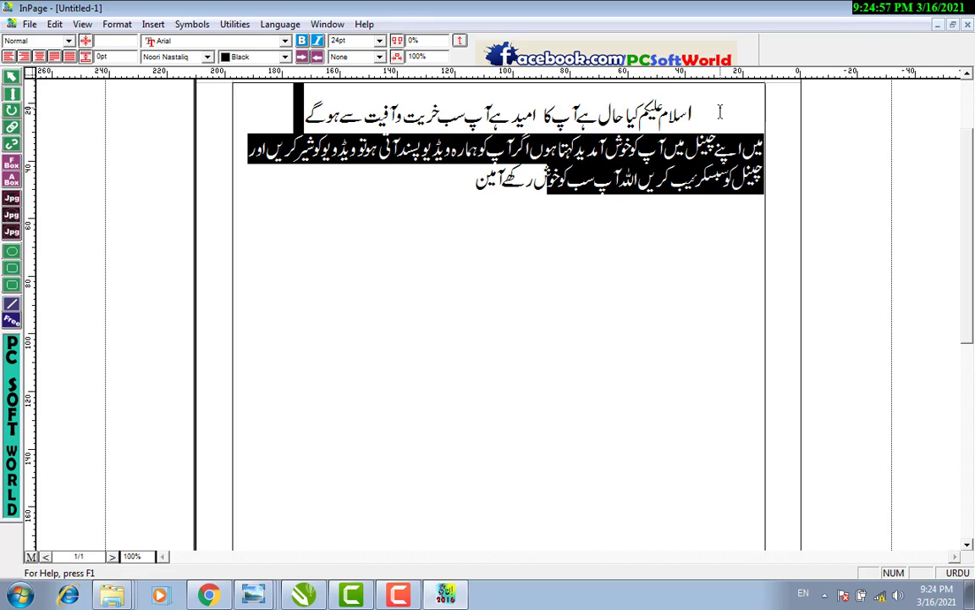
left_click_drag(693, 110, 436, 179)
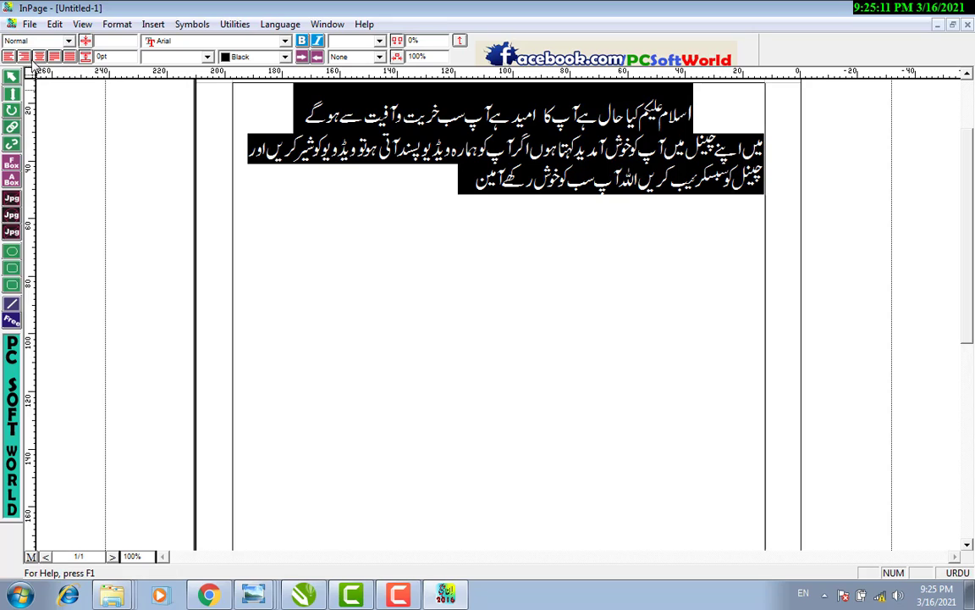
left_click(449, 227)
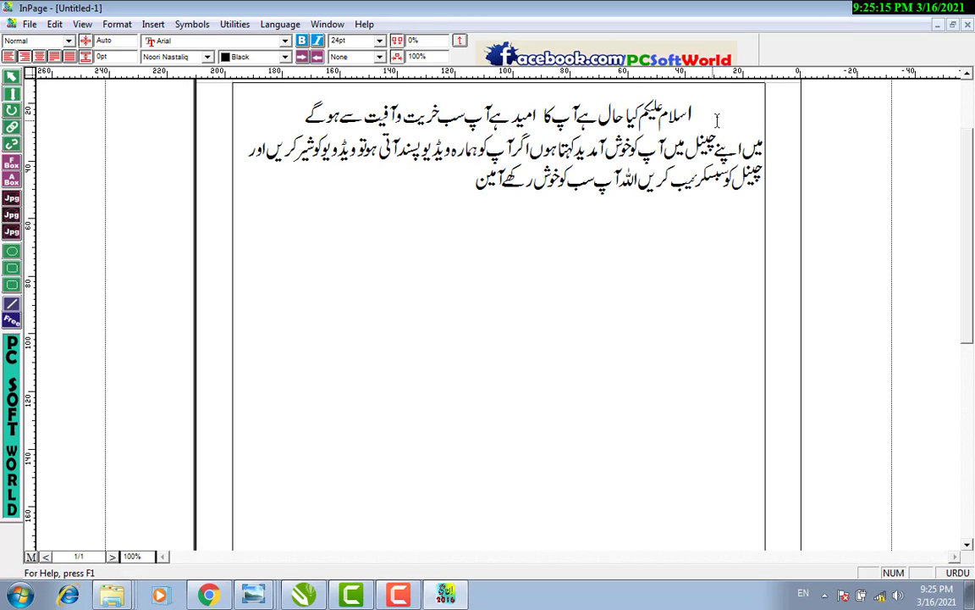
left_click(741, 99)
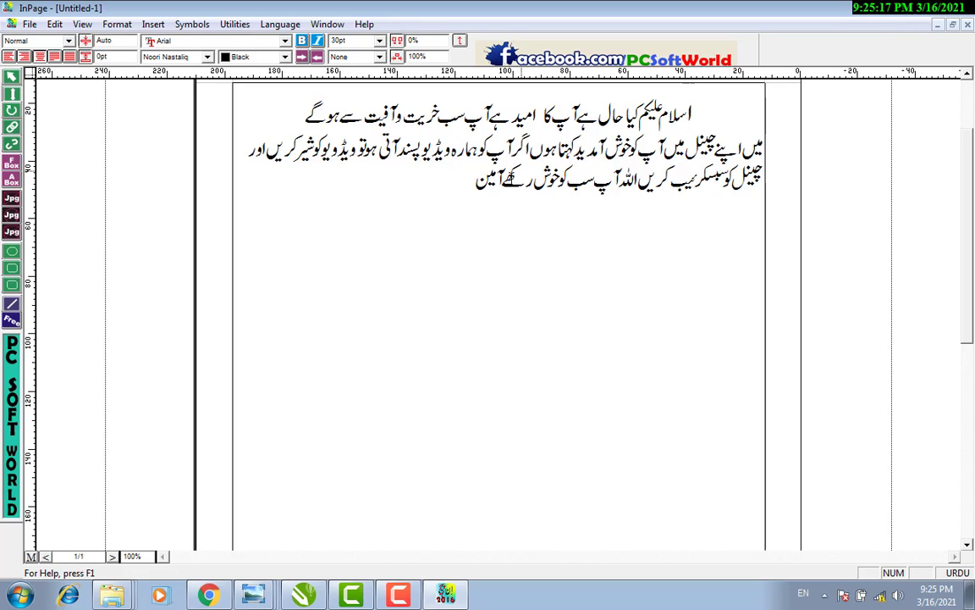
key("ctrl+a")
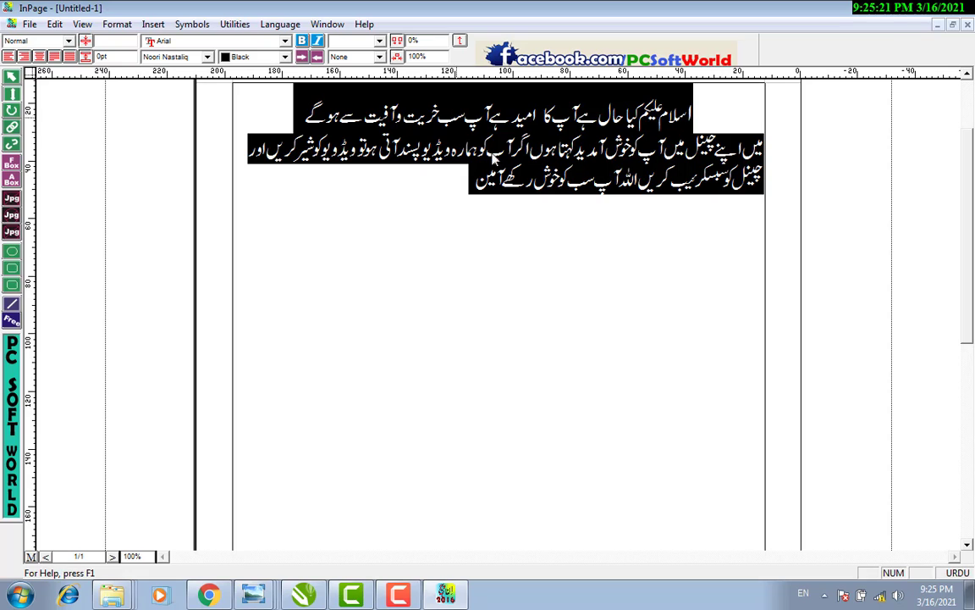
left_click(418, 165)
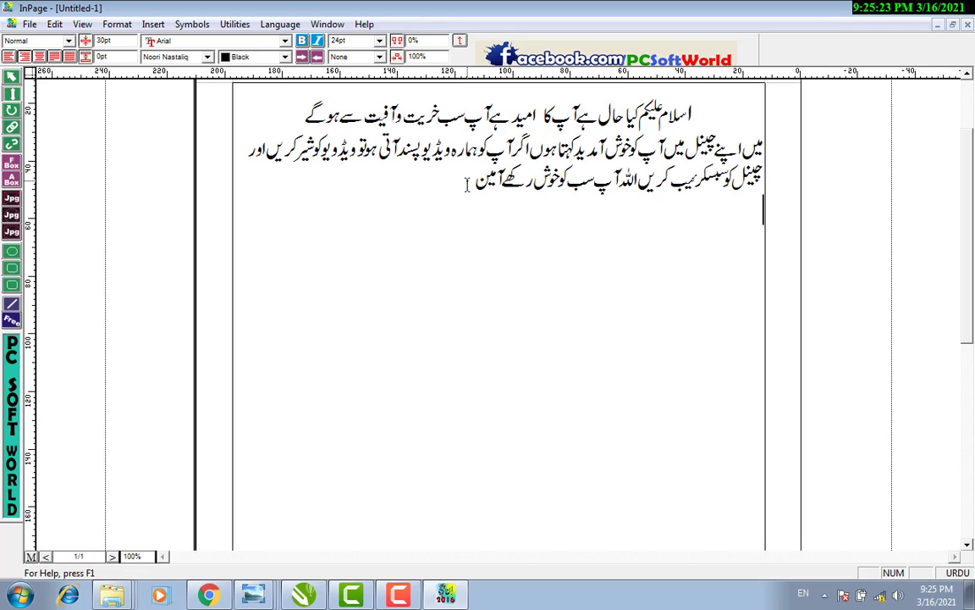
key("ctrl+v")
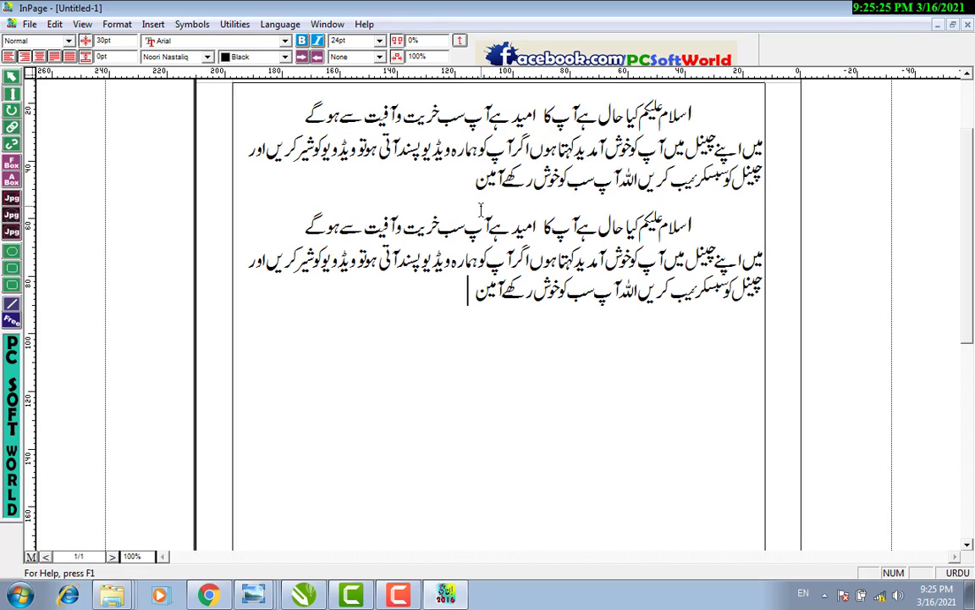
left_click(485, 339)
Left-align the first Urdu paragraph.
left_click_drag(693, 108, 534, 180)
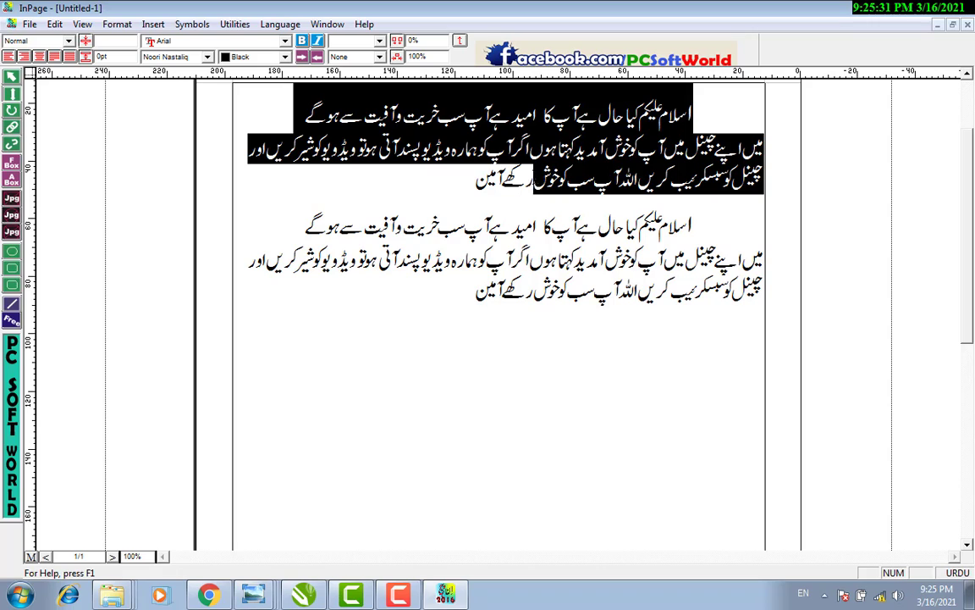
left_click_drag(478, 165, 430, 163)
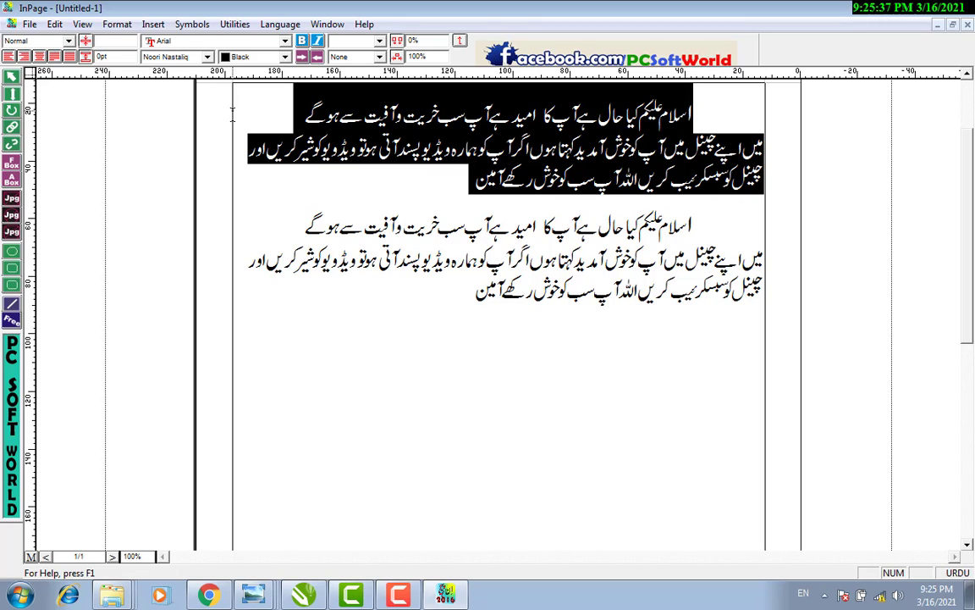
left_click(7, 56)
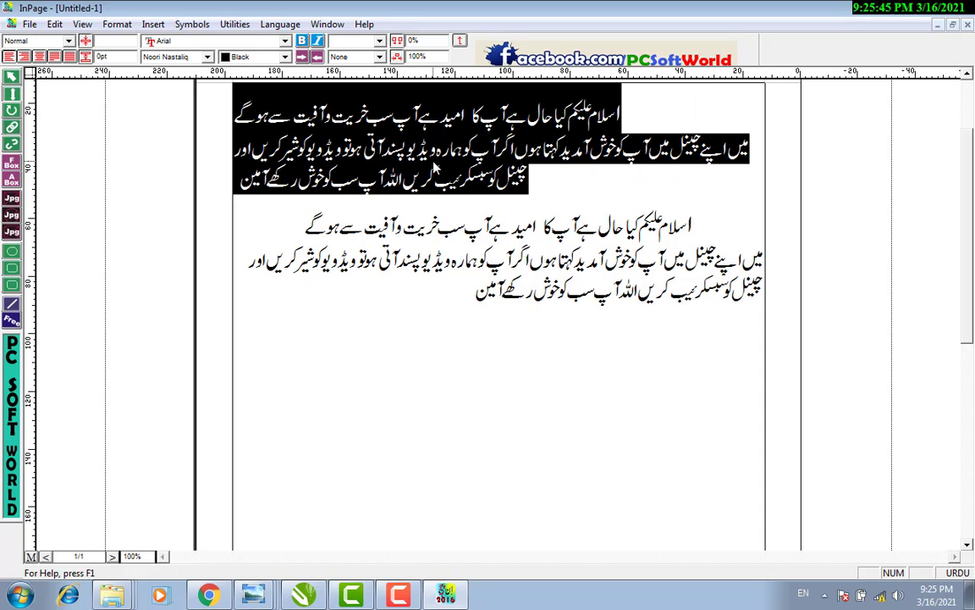
Centre-align the second copy of the Urdu paragraph.
left_click_drag(693, 226, 441, 282)
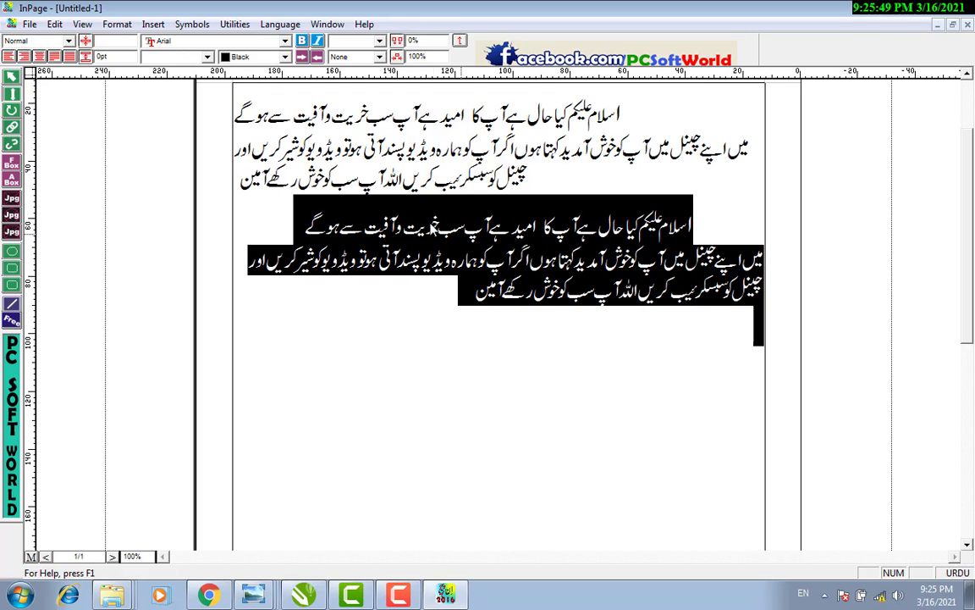
left_click(25, 56)
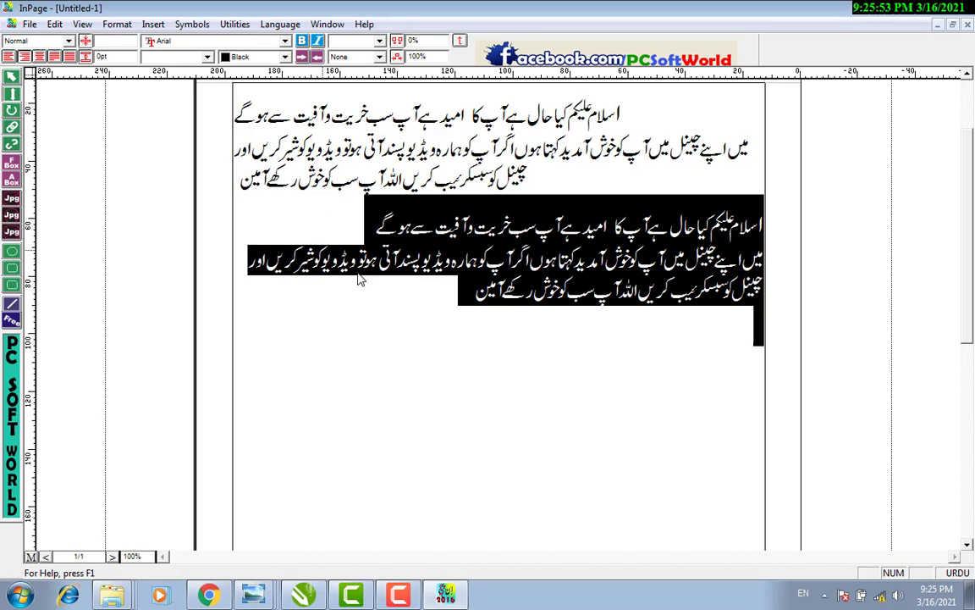
left_click(412, 327)
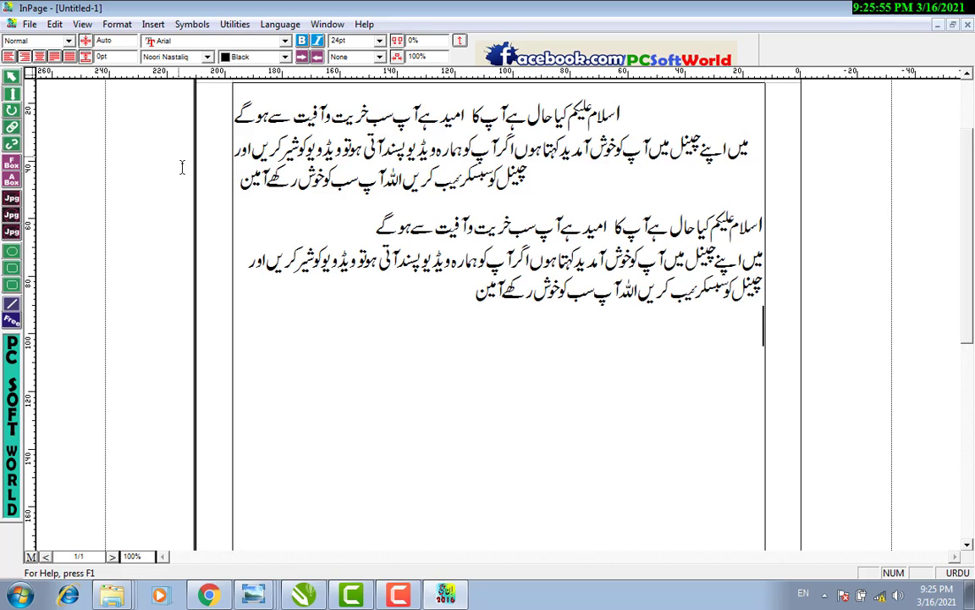
left_click_drag(448, 302, 668, 208)
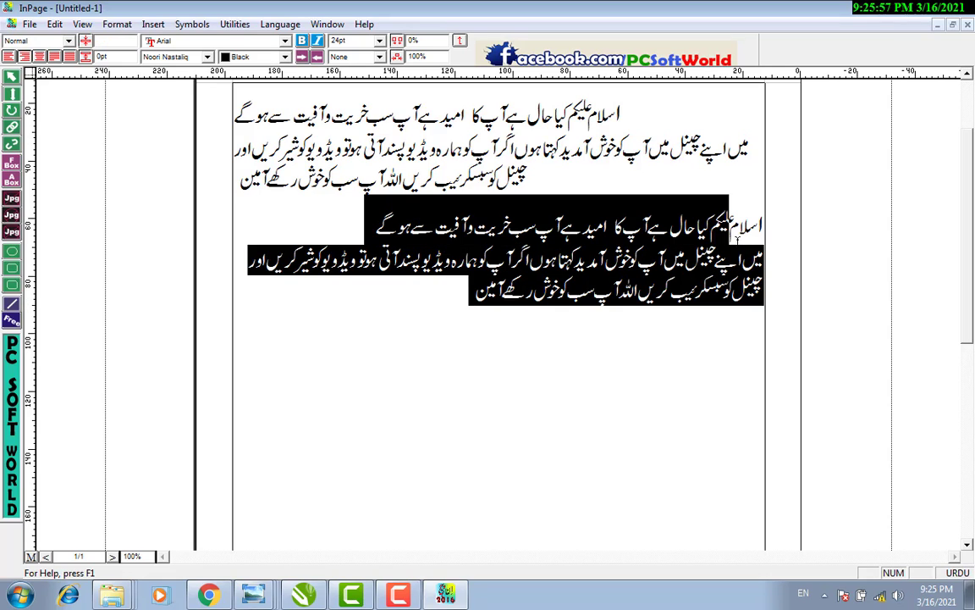
left_click(38, 56)
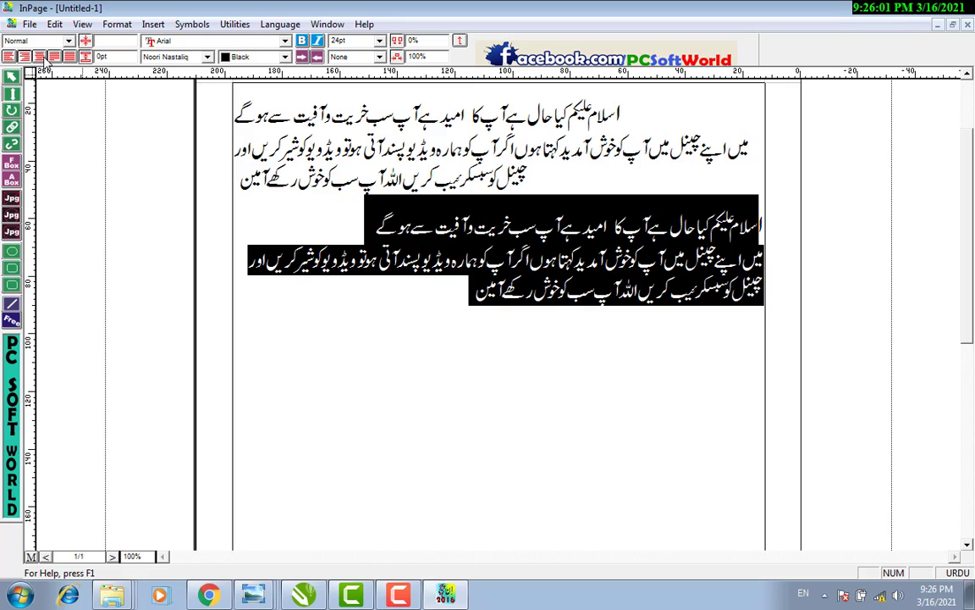
left_click(322, 362)
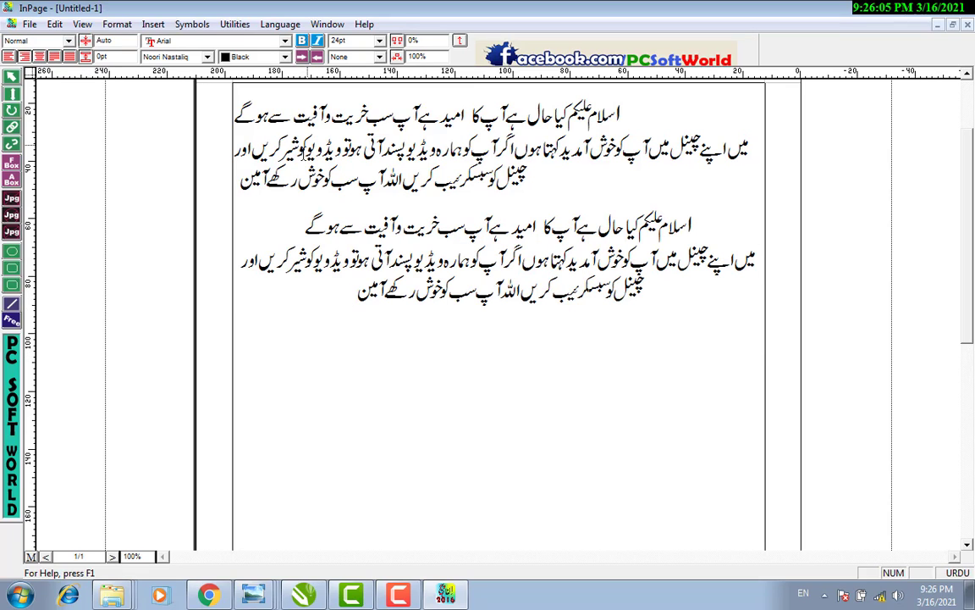
left_click_drag(217, 170, 766, 115)
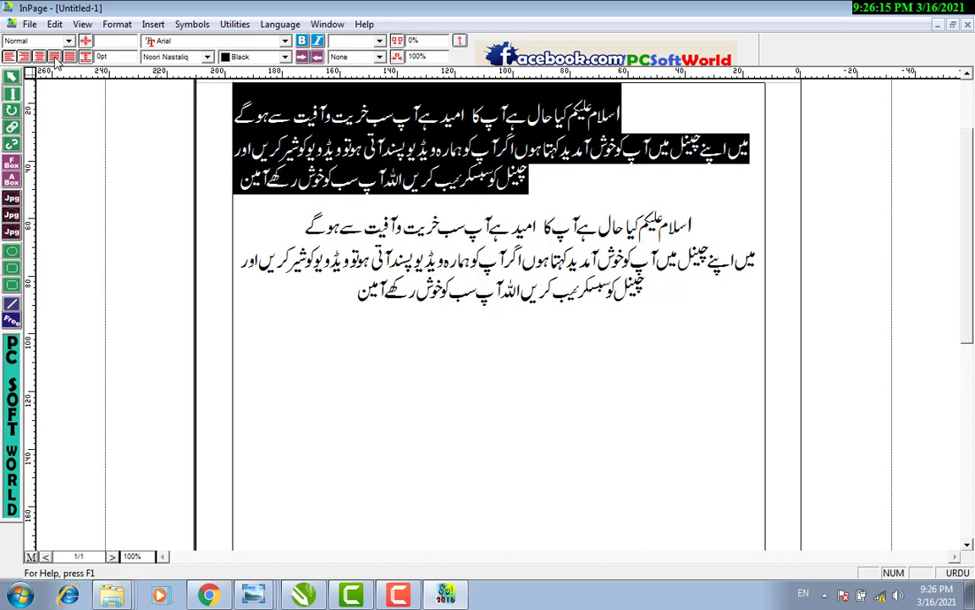
Fully justify the original Urdu paragraph so its lines span the page width.
left_click(54, 57)
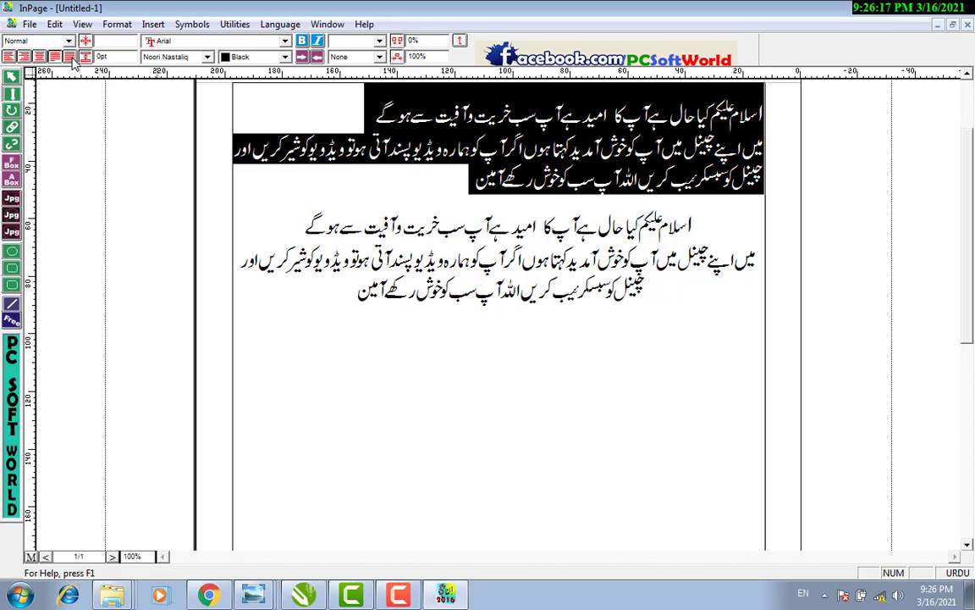
left_click(70, 56)
left_click(245, 182)
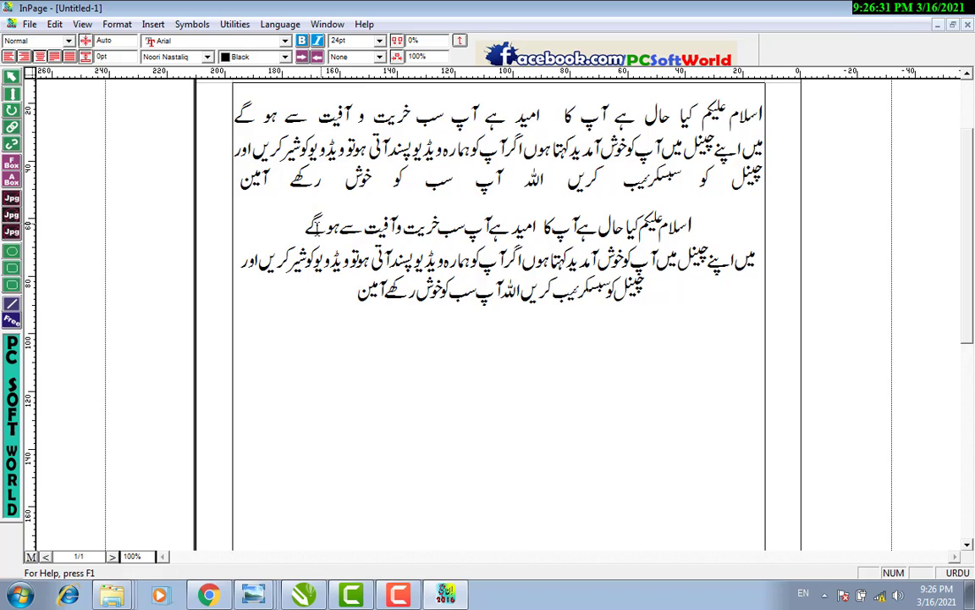
left_click_drag(305, 226, 694, 227)
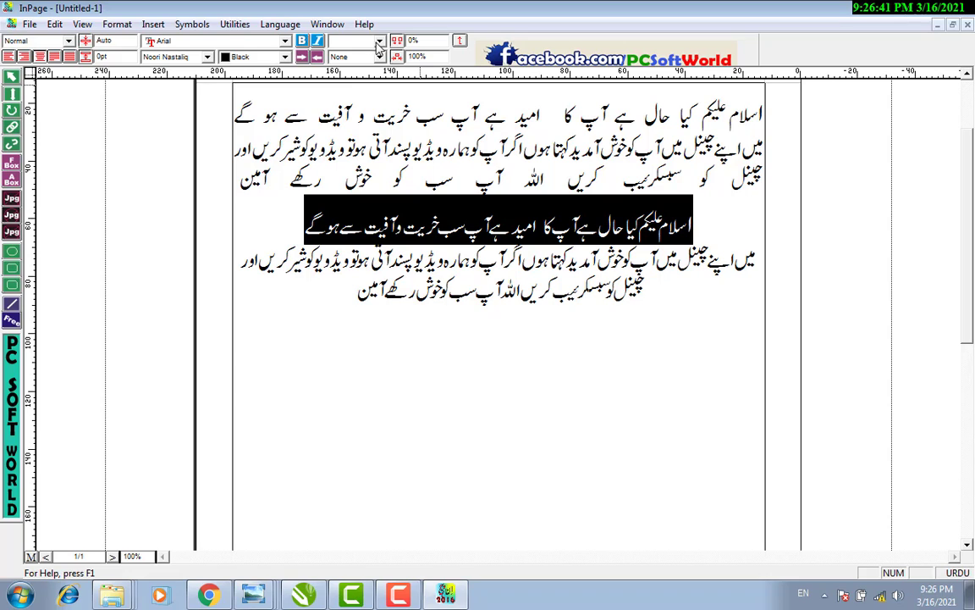
Set the second paragraph's opening greeting line to 36pt.
left_click(343, 41)
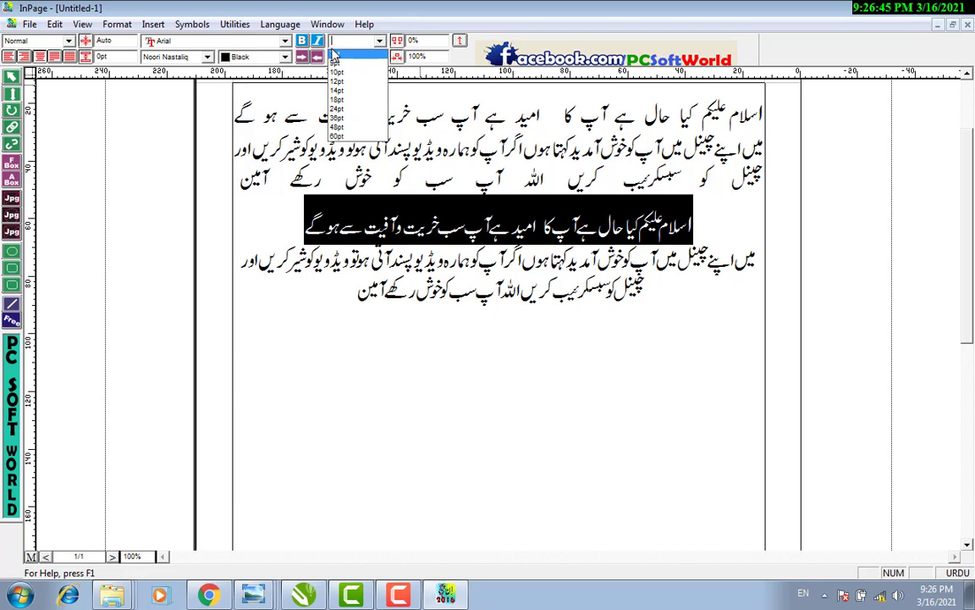
left_click(353, 113)
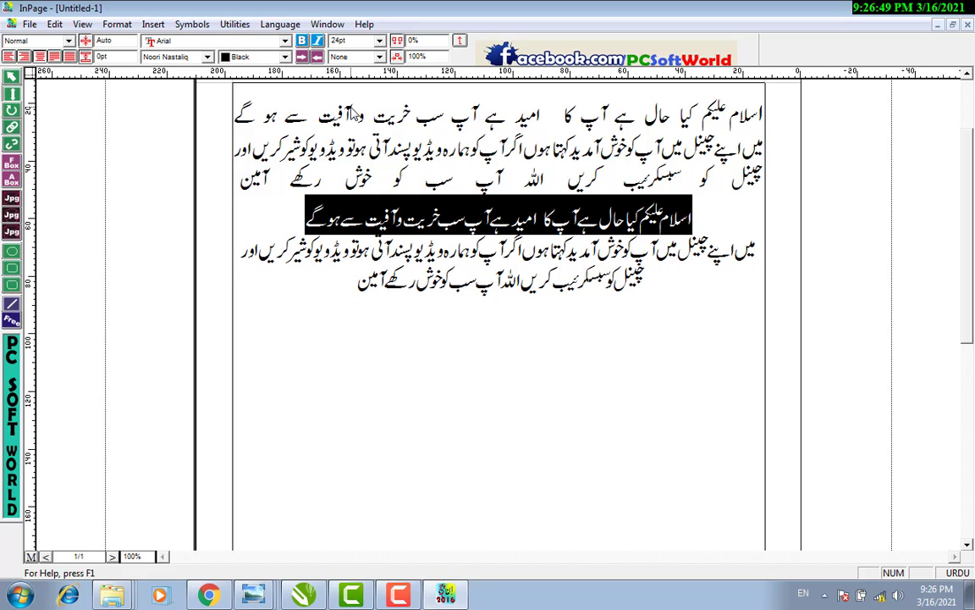
left_click(345, 41)
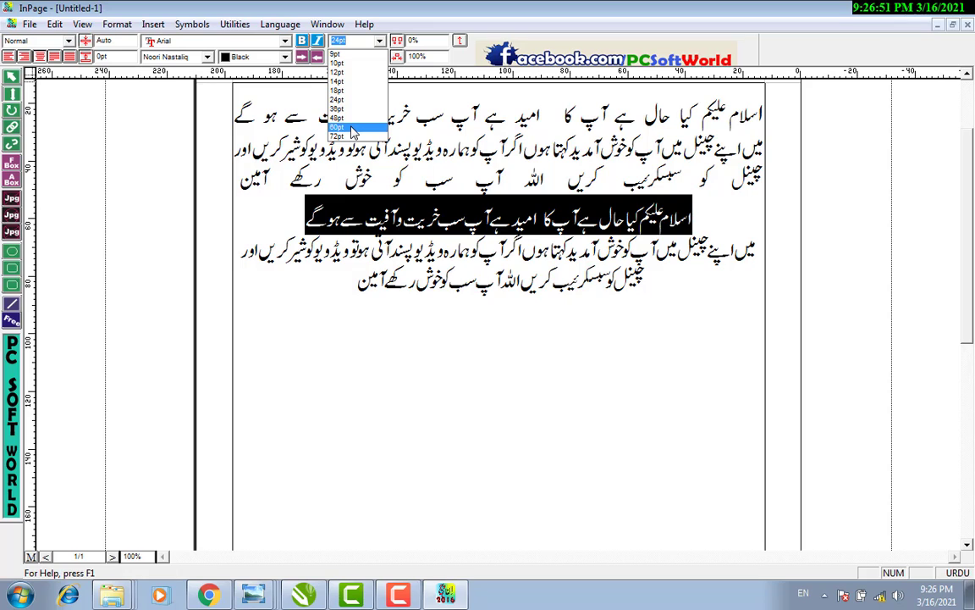
left_click(342, 118)
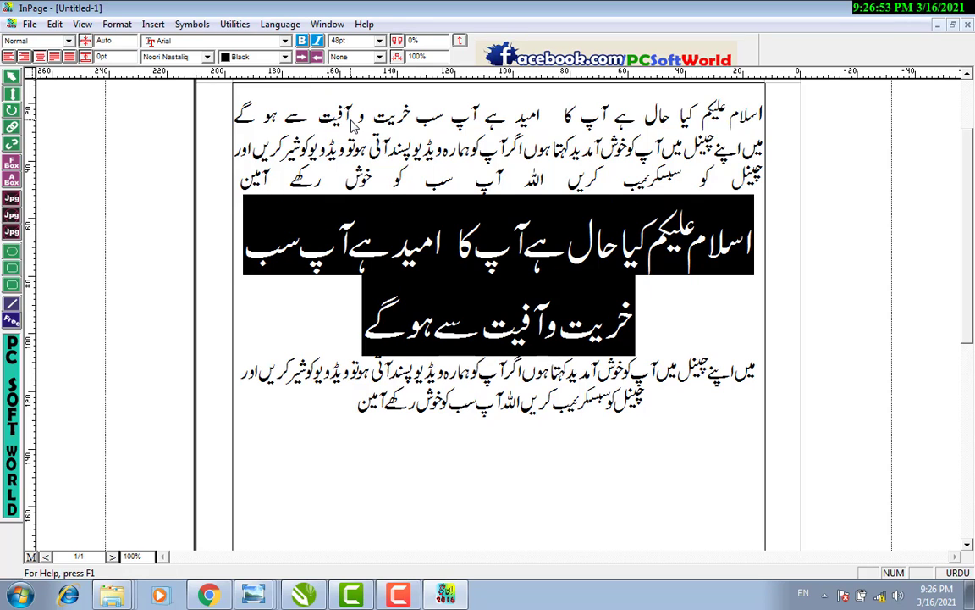
left_click(343, 41)
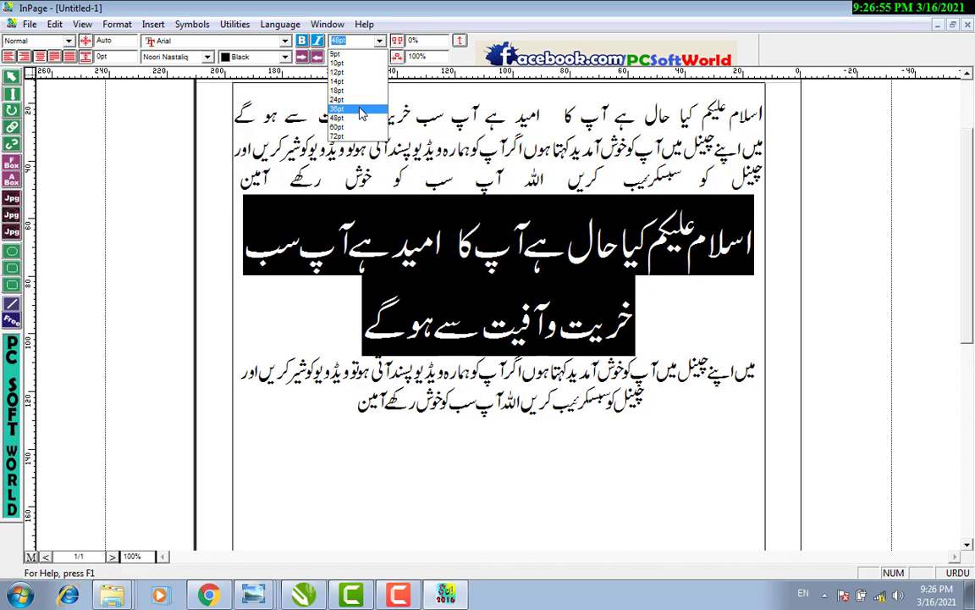
left_click(360, 113)
left_click(404, 252)
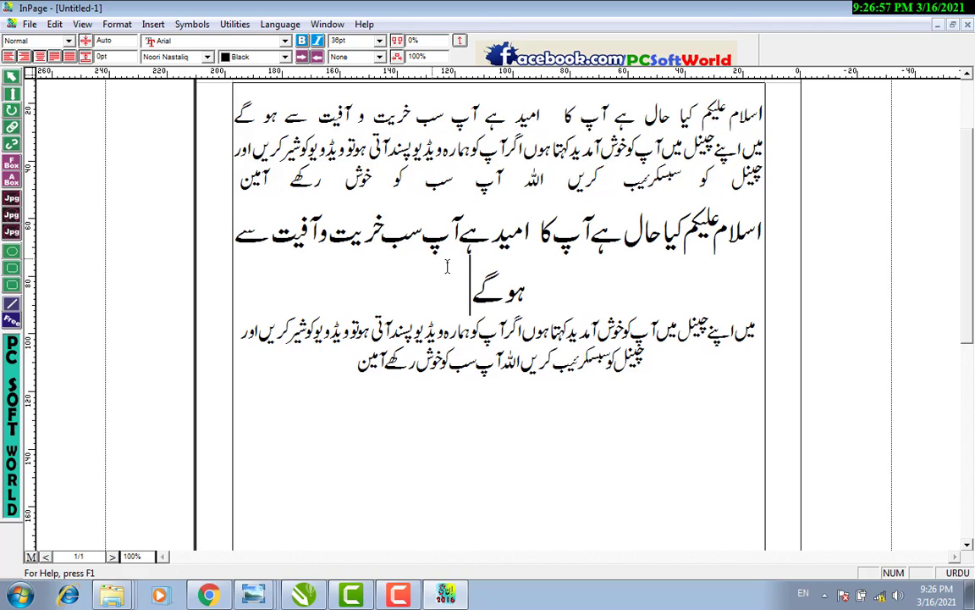
Delete the two wrapped words so the 36pt heading fits on one line.
left_click_drag(471, 283, 526, 288)
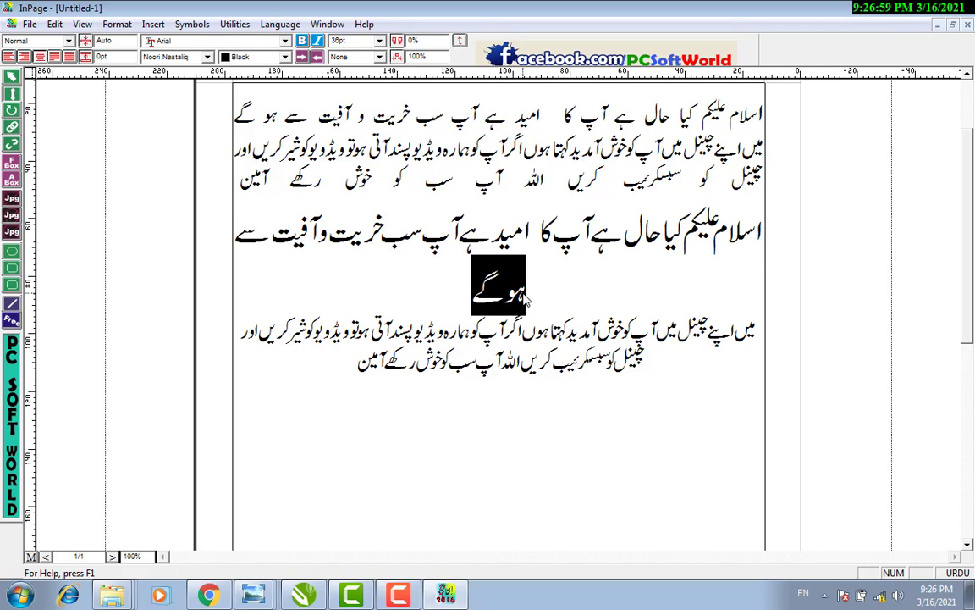
key("Delete")
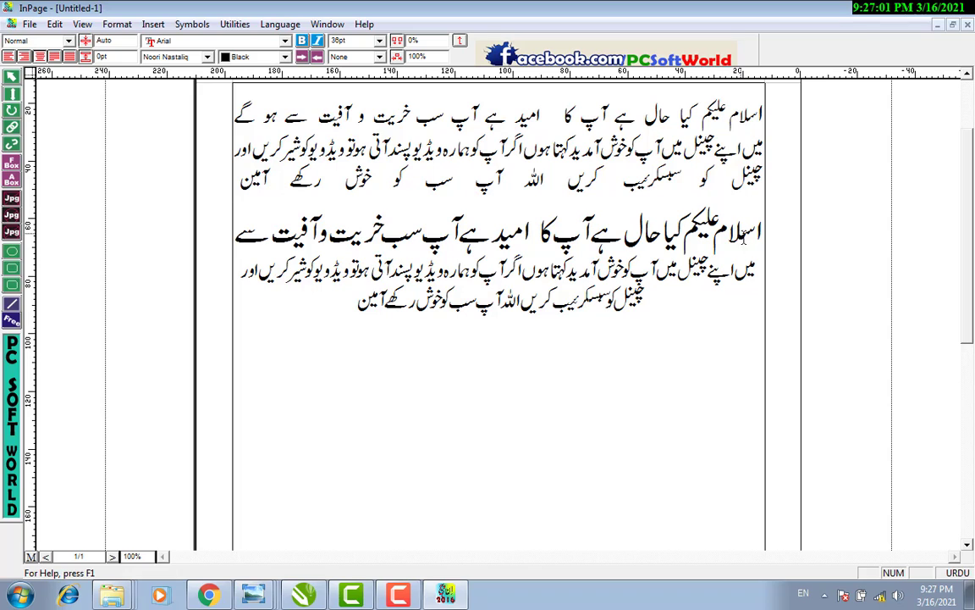
left_click_drag(761, 227, 222, 232)
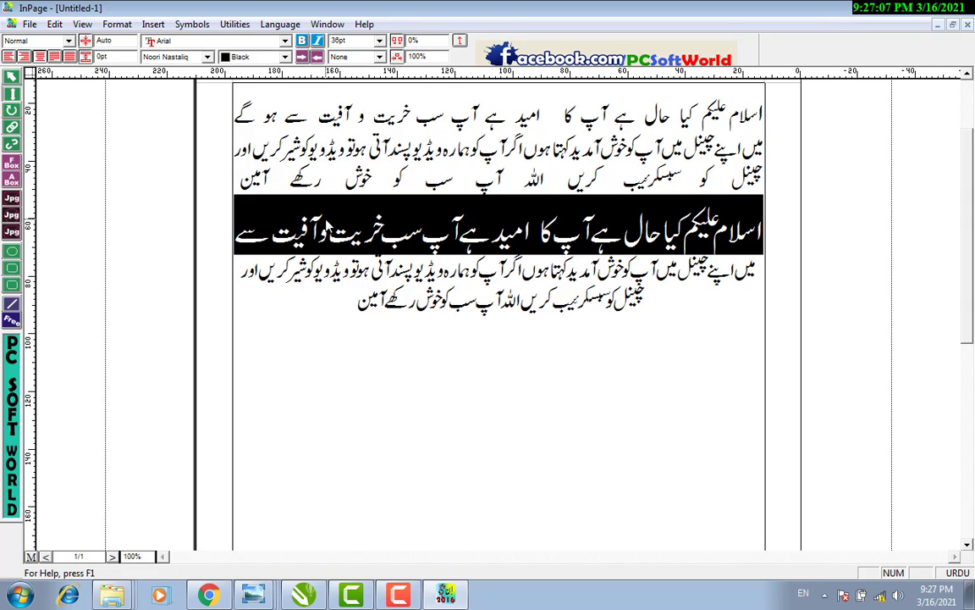
Make the large greeting heading line bold.
left_click(318, 41)
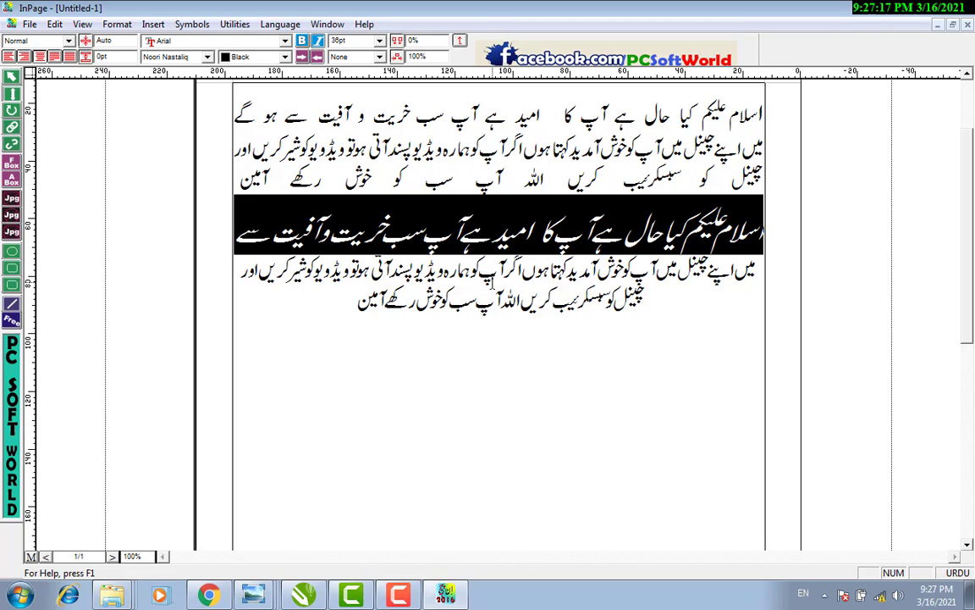
left_click(302, 41)
left_click(381, 414)
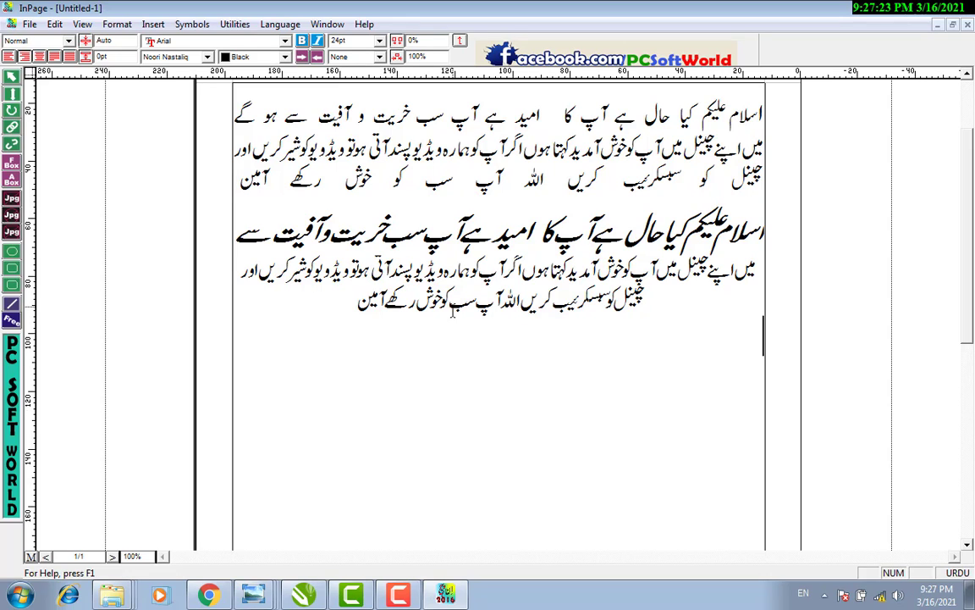
Bold the words آپ سب in the second paragraph's last line.
left_click_drag(448, 302, 500, 298)
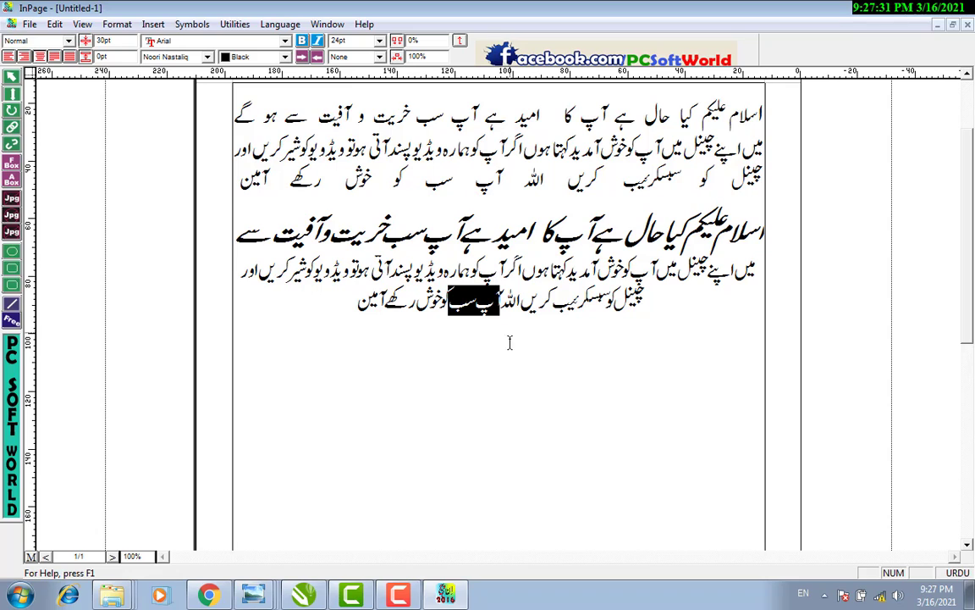
left_click(302, 41)
left_click(499, 333)
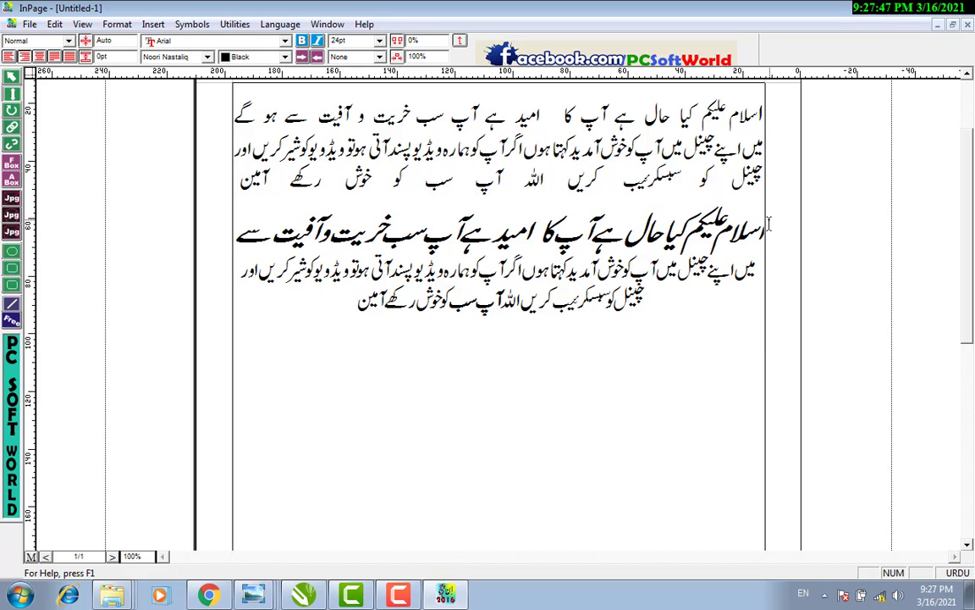
Apply the Bombay Black font to the 36pt greeting heading.
left_click_drag(763, 227, 237, 231)
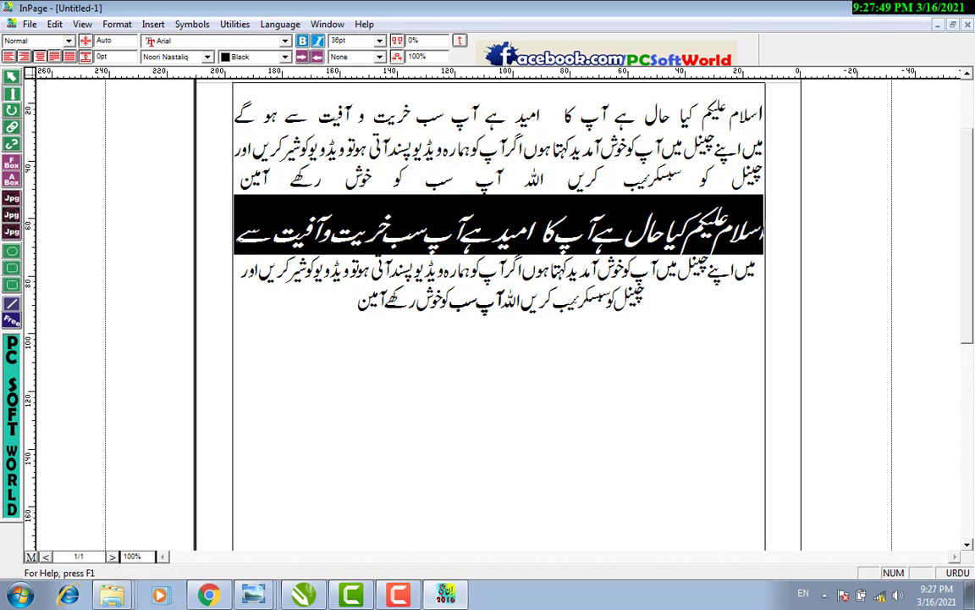
left_click(206, 59)
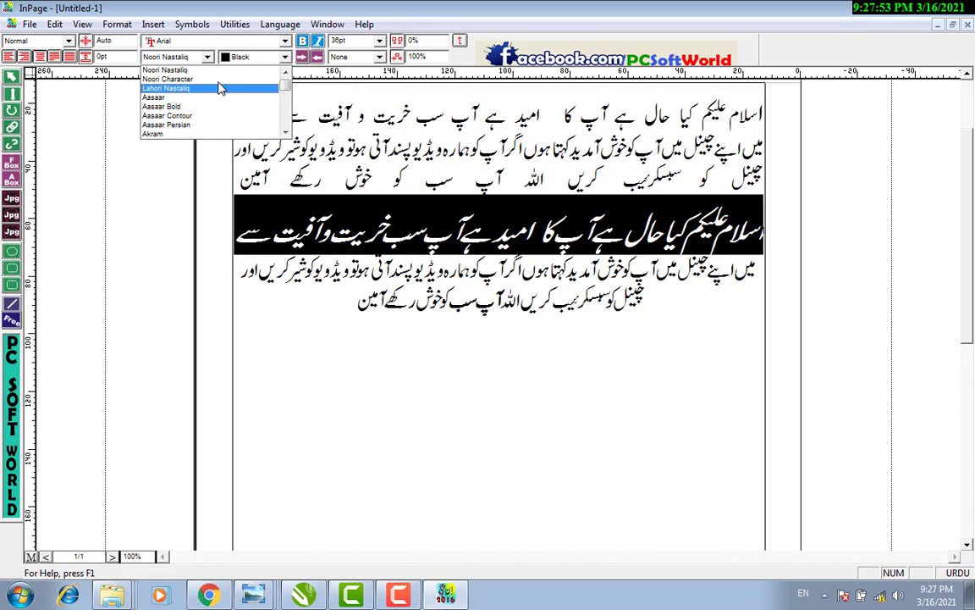
scroll(222, 93, "down", 3)
scroll(221, 114, "down", 7)
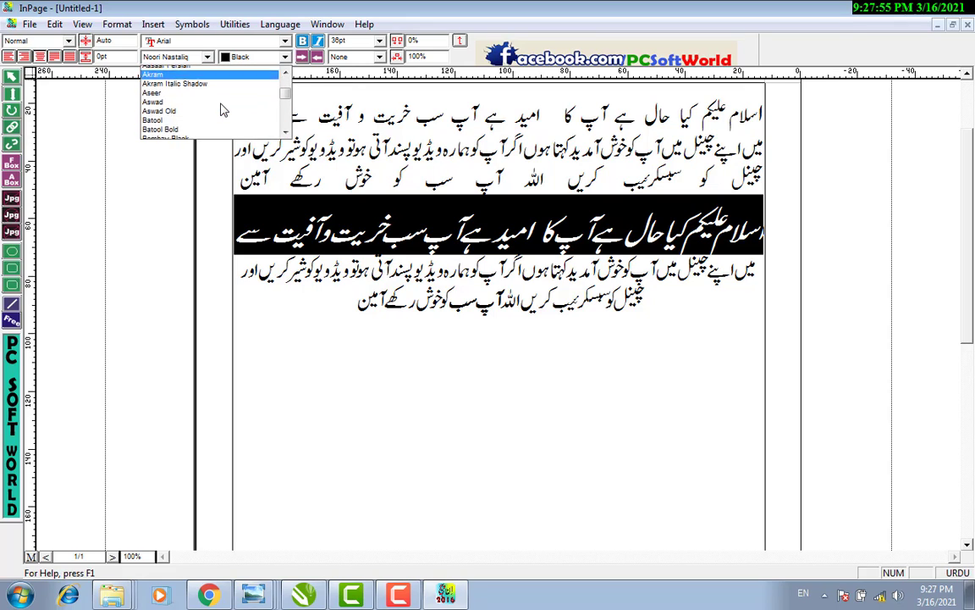
scroll(222, 127, "up", 2)
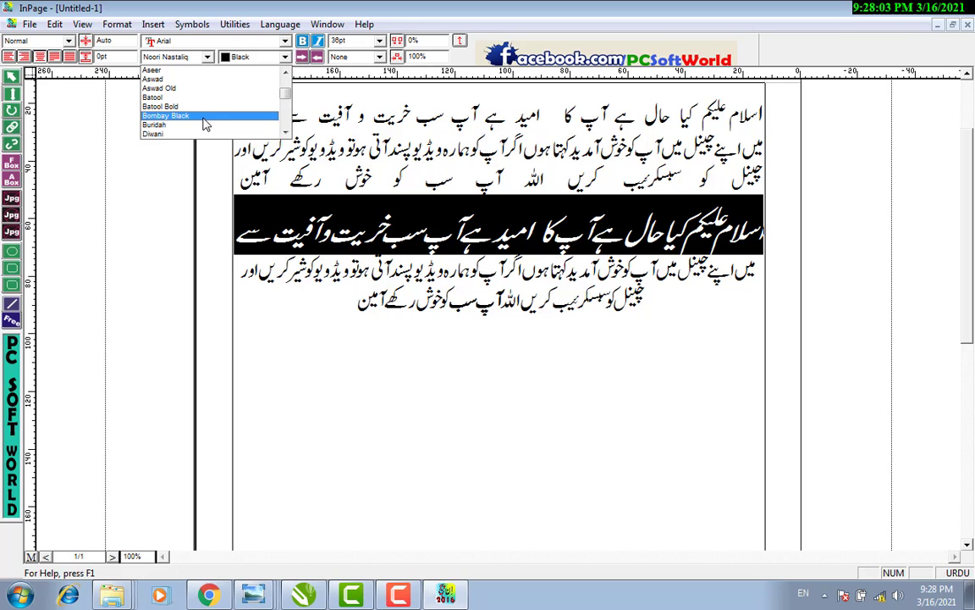
left_click(204, 124)
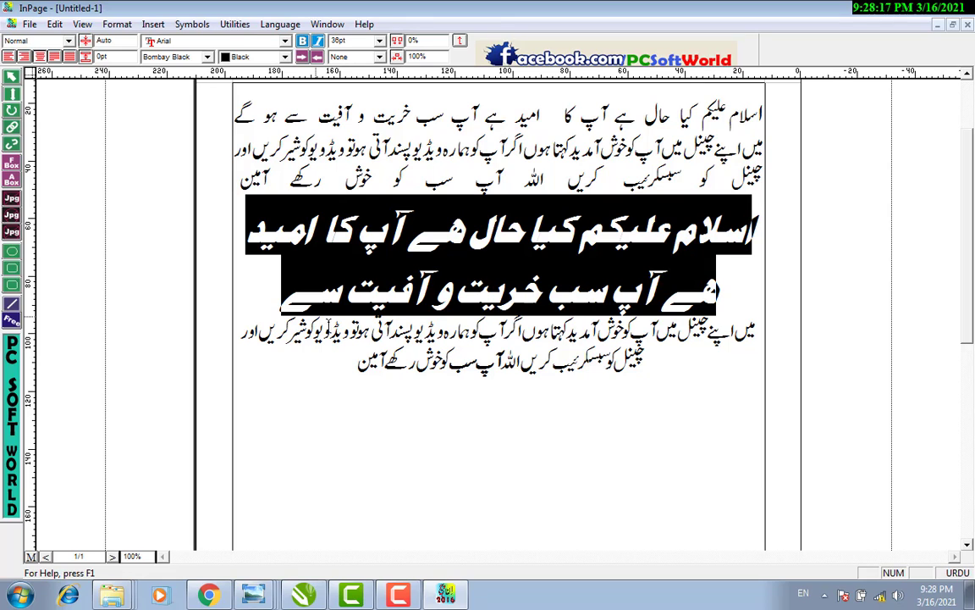
left_click(332, 297)
left_click_drag(338, 370, 673, 303)
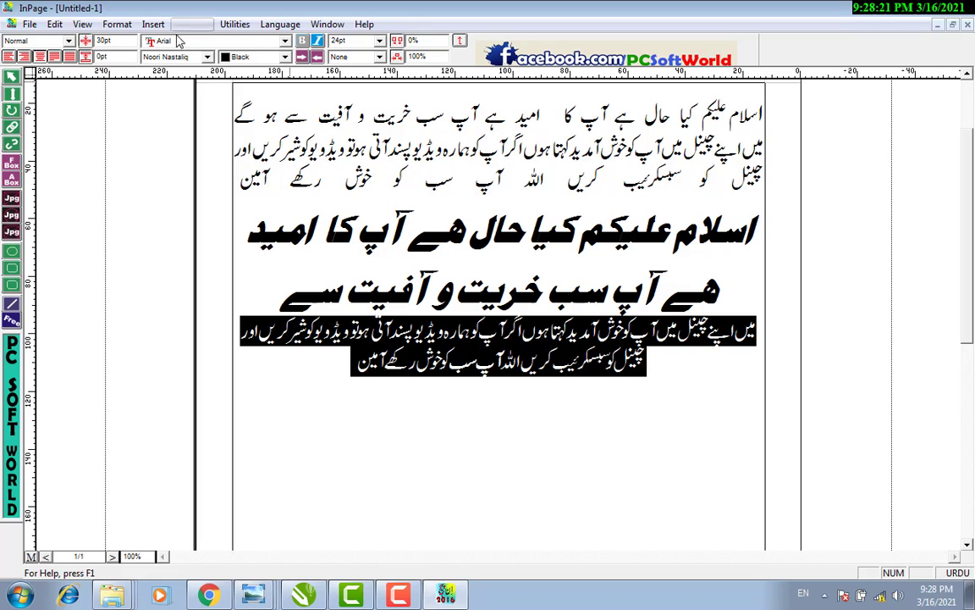
Set the body text beneath the heading in the Diwani font.
left_click(185, 57)
scroll(218, 127, "down", 2)
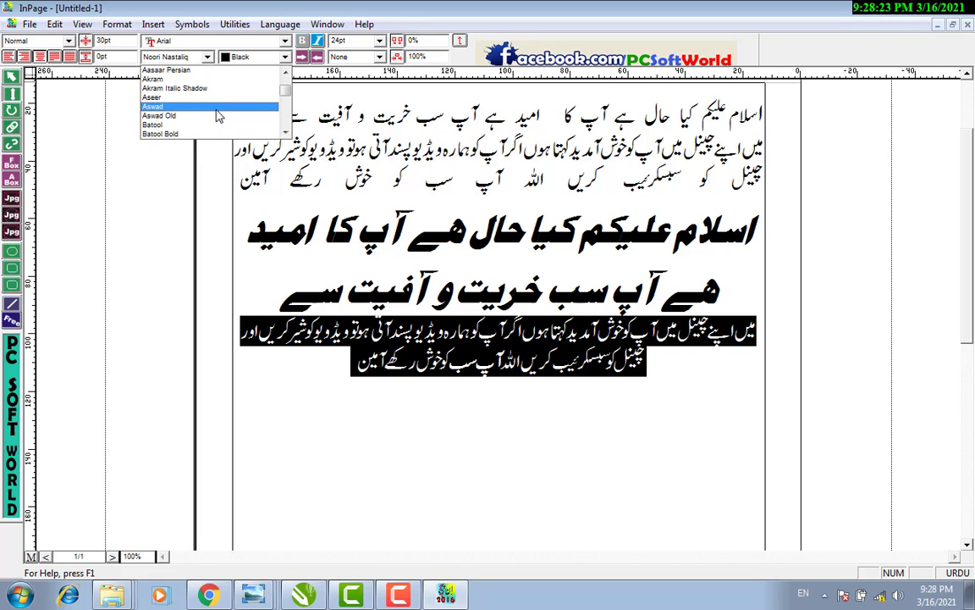
scroll(209, 119, "down", 2)
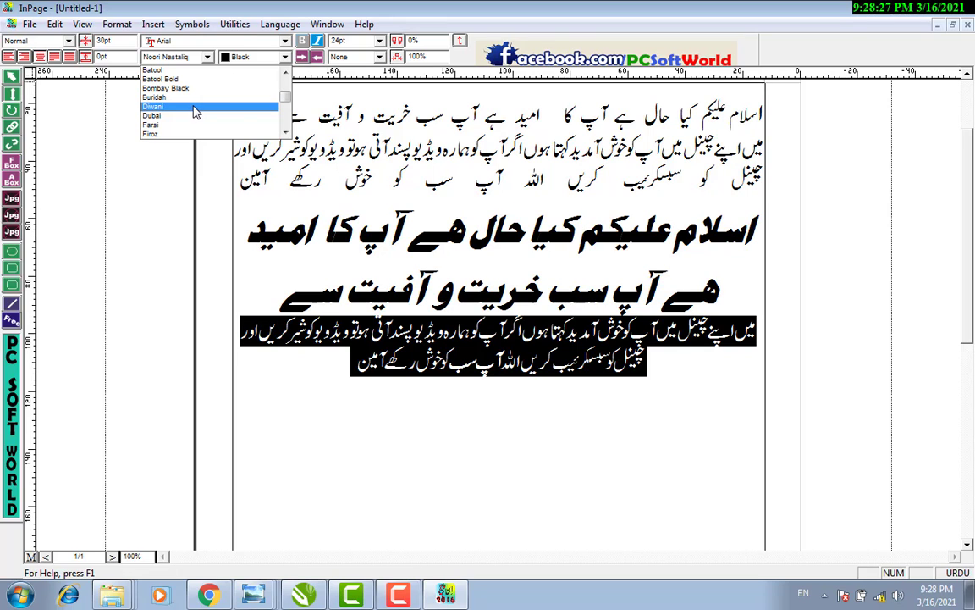
left_click(195, 111)
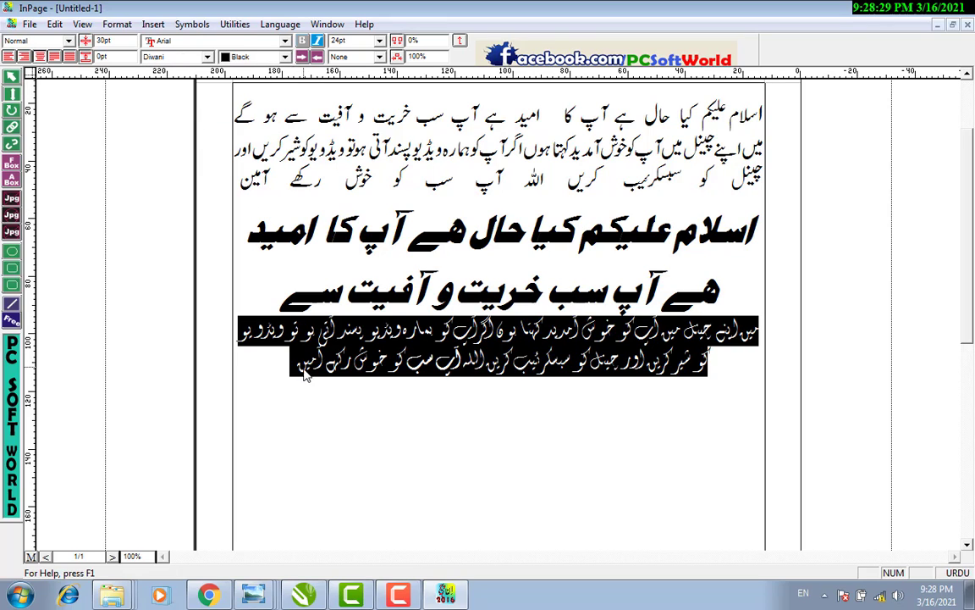
left_click(279, 376)
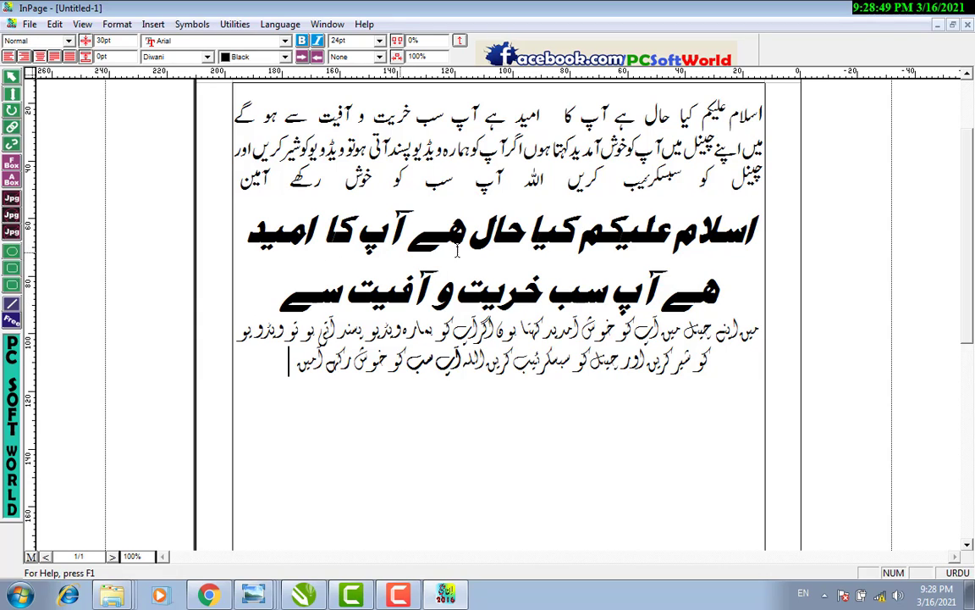
Change the two-line heading's leading from Auto to 40pt.
left_click(681, 205)
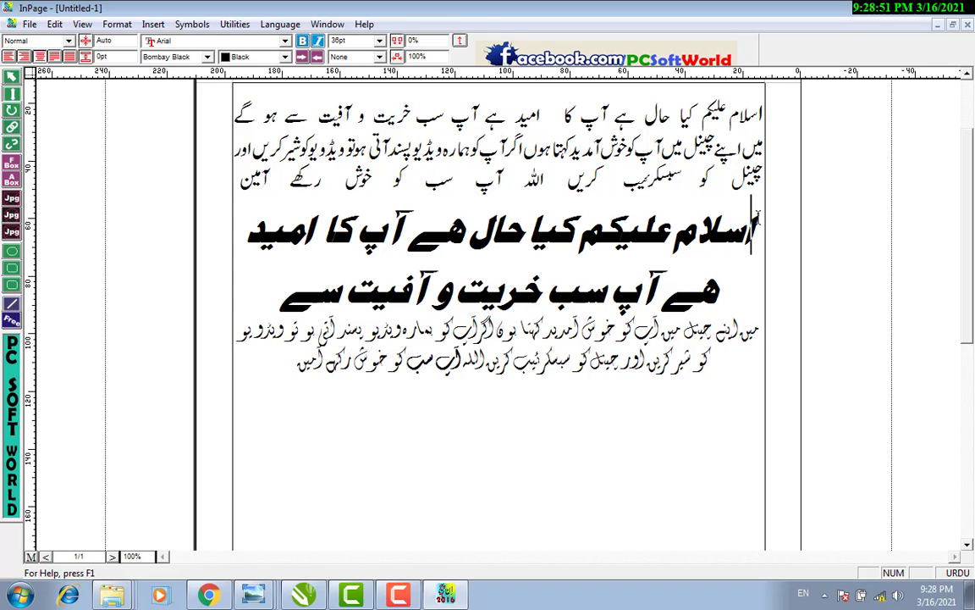
left_click_drag(759, 218, 276, 284)
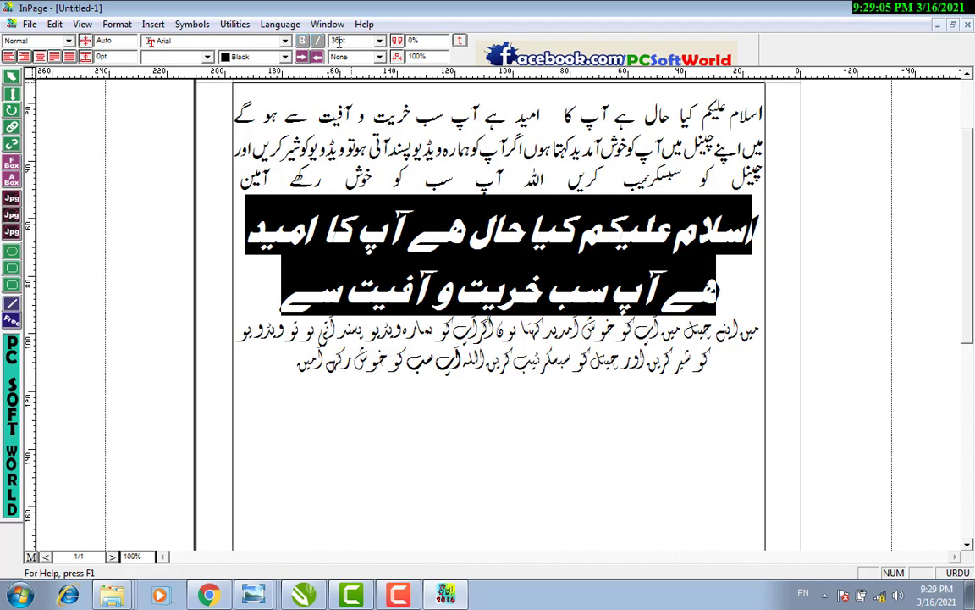
double_click(339, 40)
double_click(103, 41)
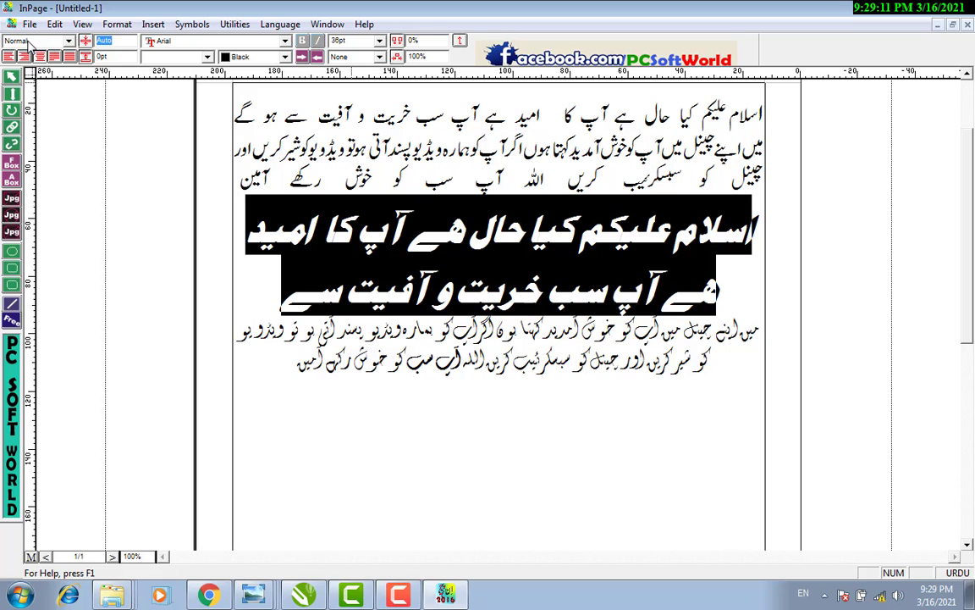
type("40")
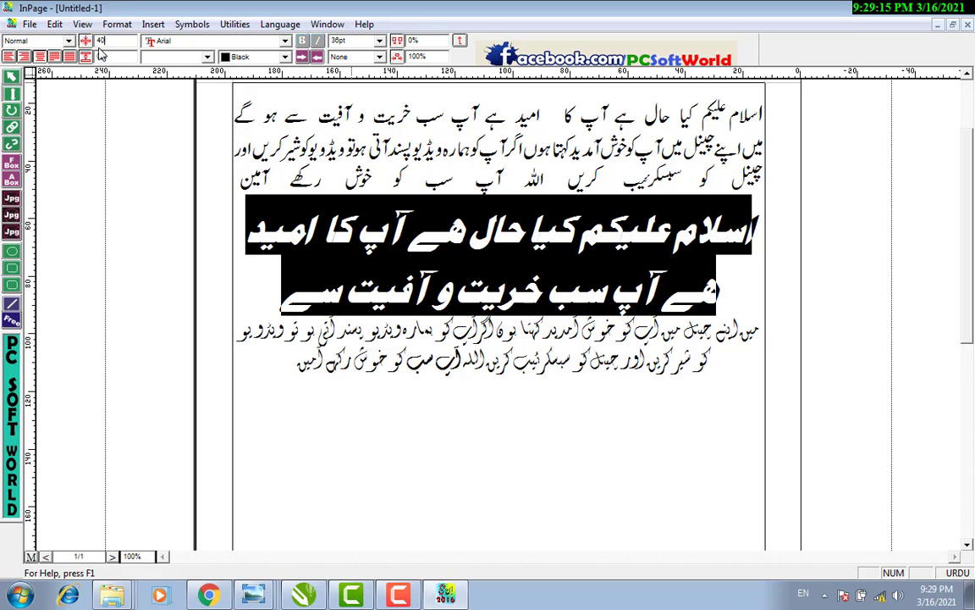
key("Return")
key("Return")
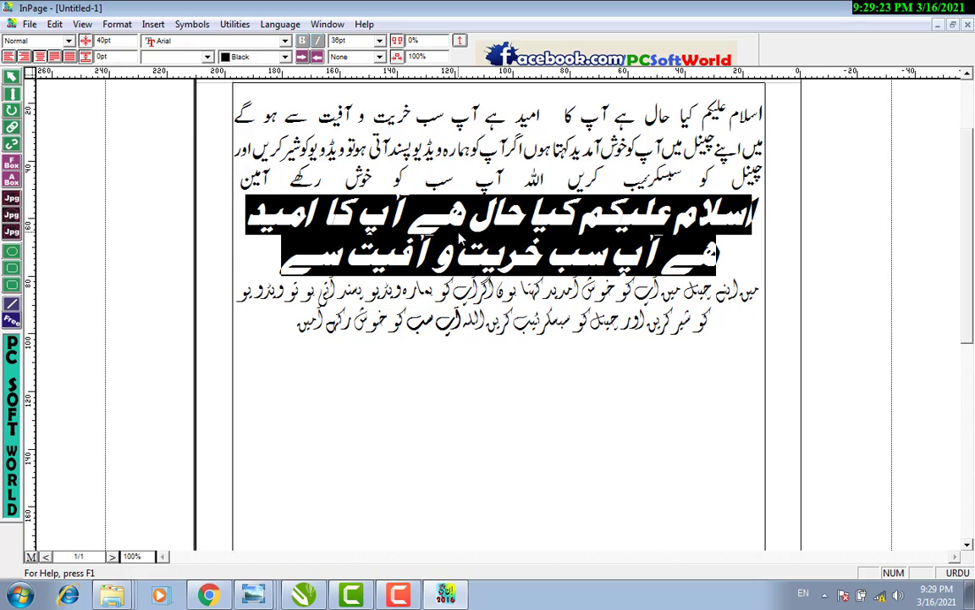
left_click(375, 320)
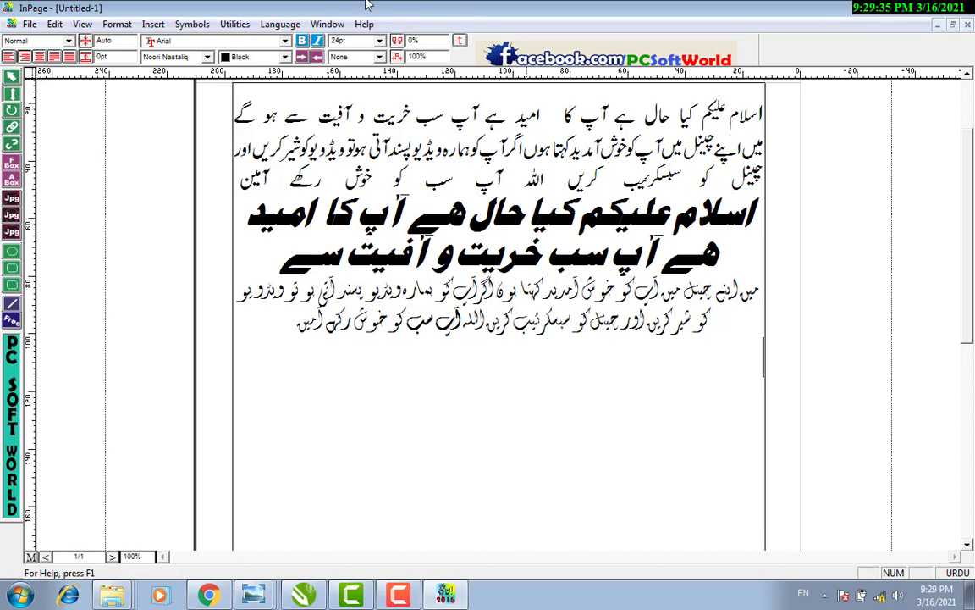
Give the two-line Bombay Black heading 30pt paragraph spacing.
left_click(115, 56)
left_click(762, 206)
left_click_drag(762, 206, 192, 96)
left_click(103, 54)
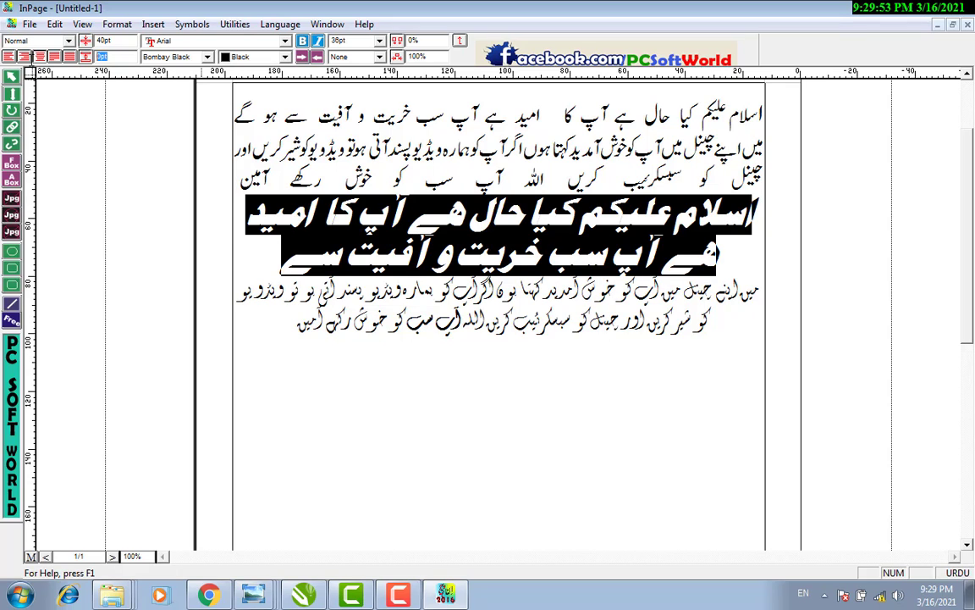
type("30")
key("Return")
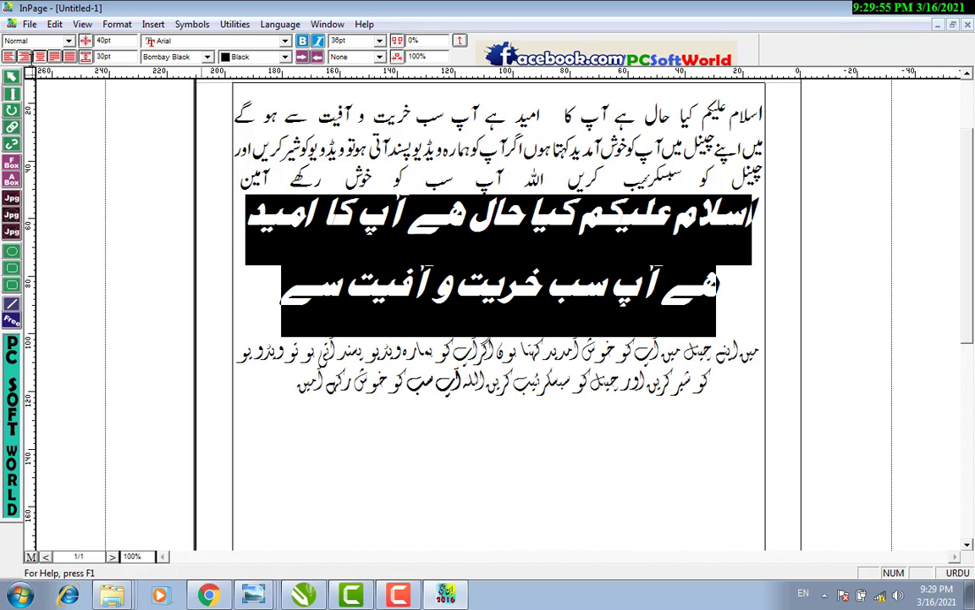
left_click(106, 55)
Place the caret on a new line below the last paragraph.
left_click(285, 42)
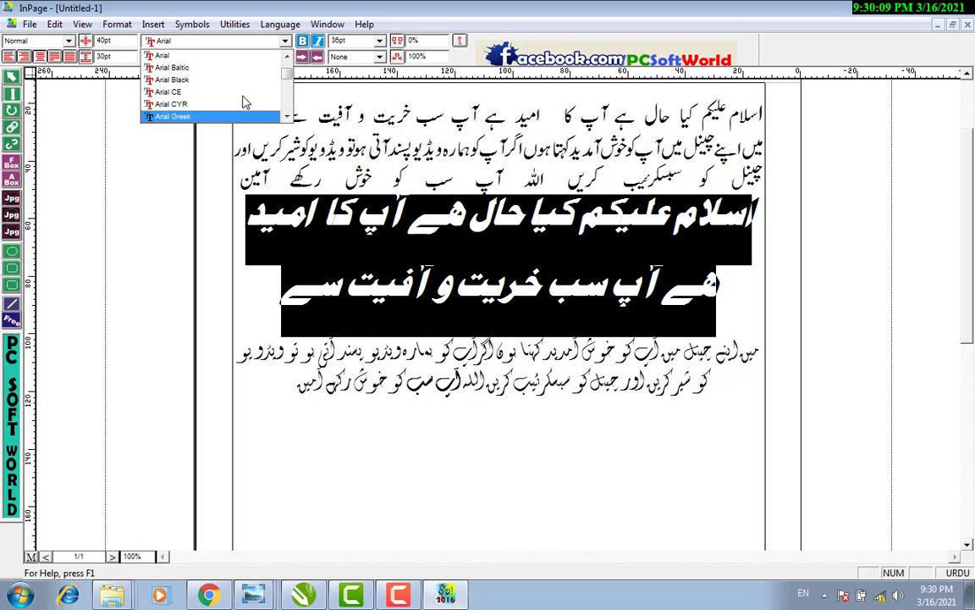
left_click(303, 405)
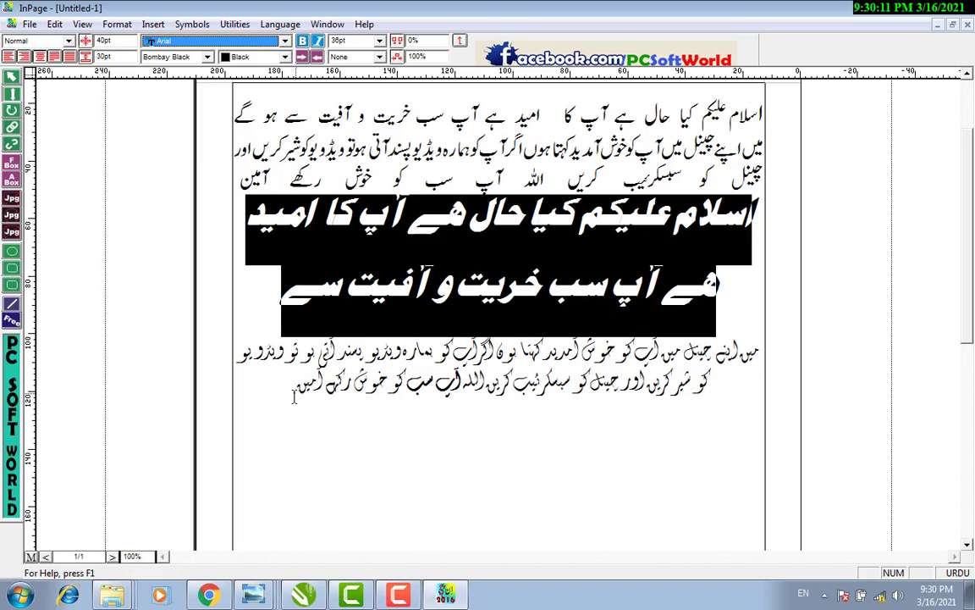
left_click(273, 361)
left_click(539, 430)
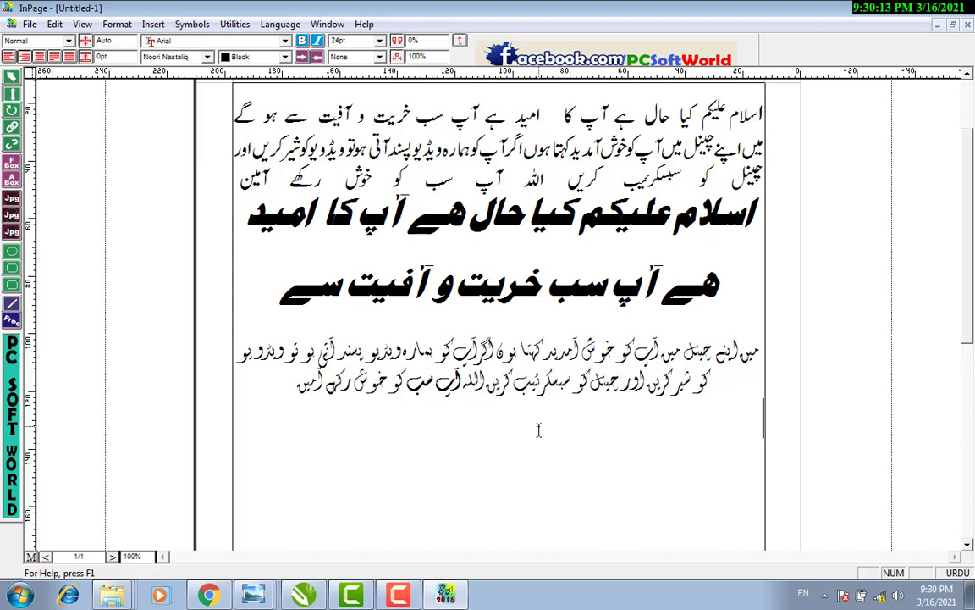
Switch to English input and type the person's name on a new line below the last paragraph.
key("ctrl+space")
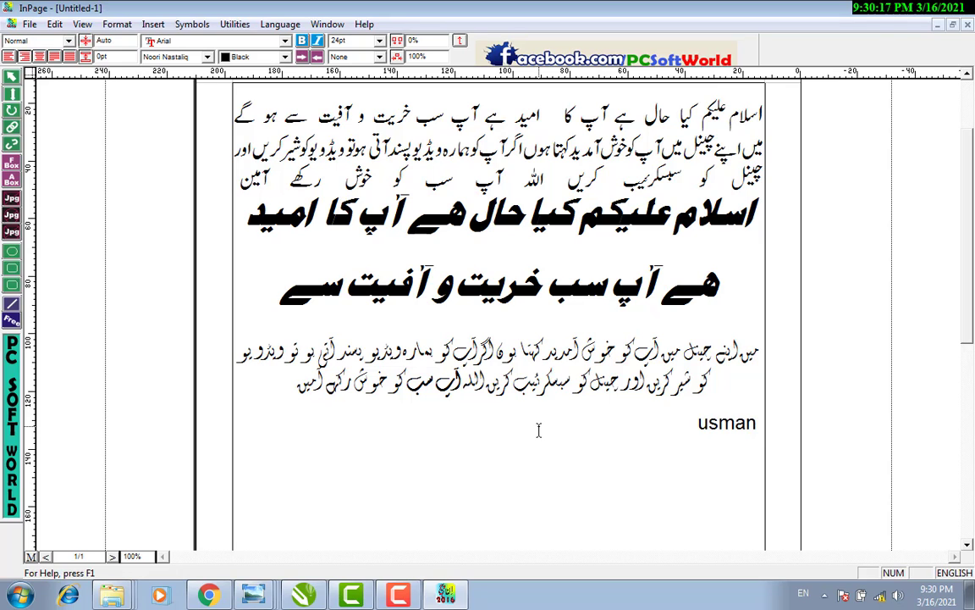
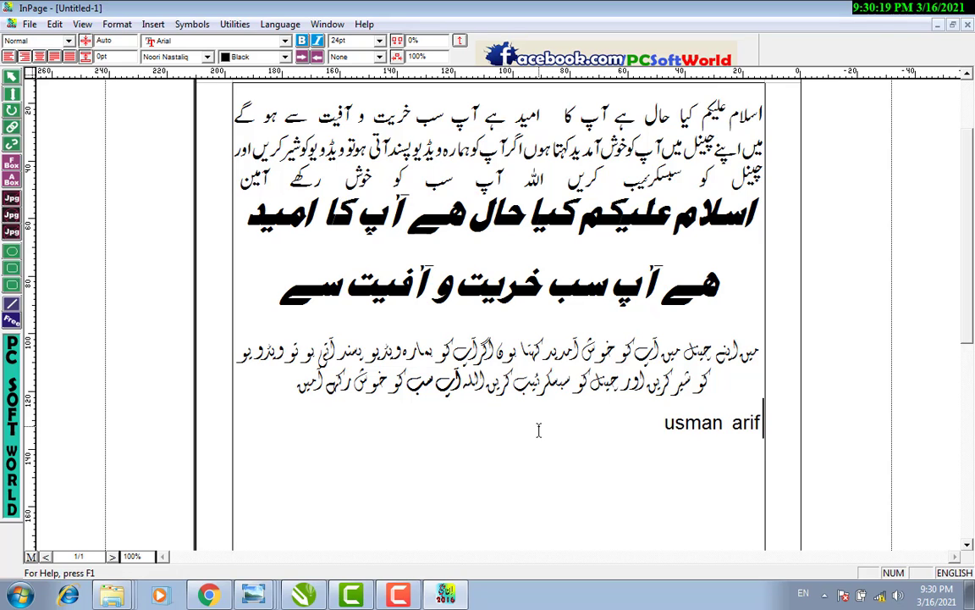
key("ctrl+a")
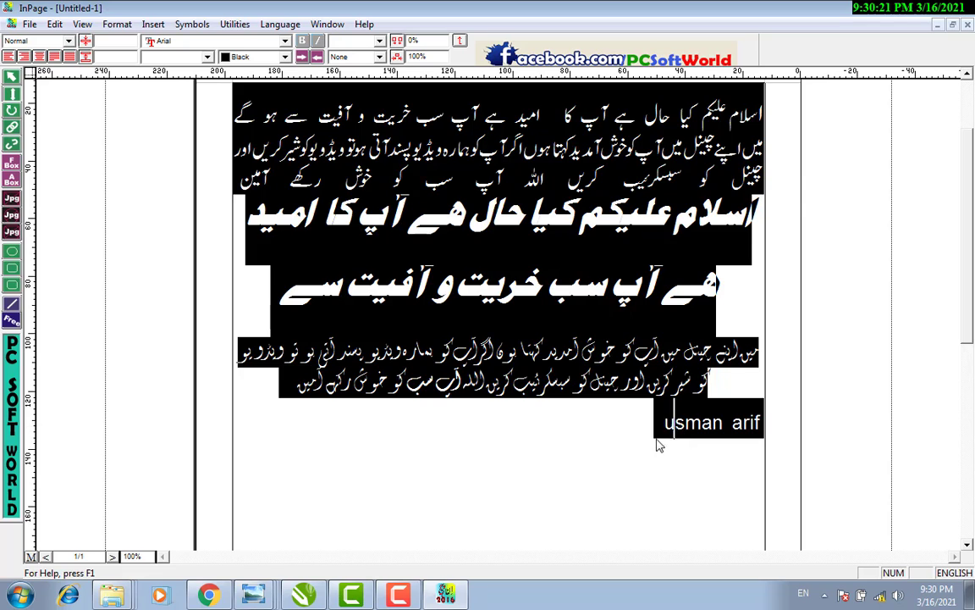
left_click(646, 458)
Select the English name line and enlarge it to 48pt.
left_click_drag(663, 428, 697, 428)
left_click(662, 429)
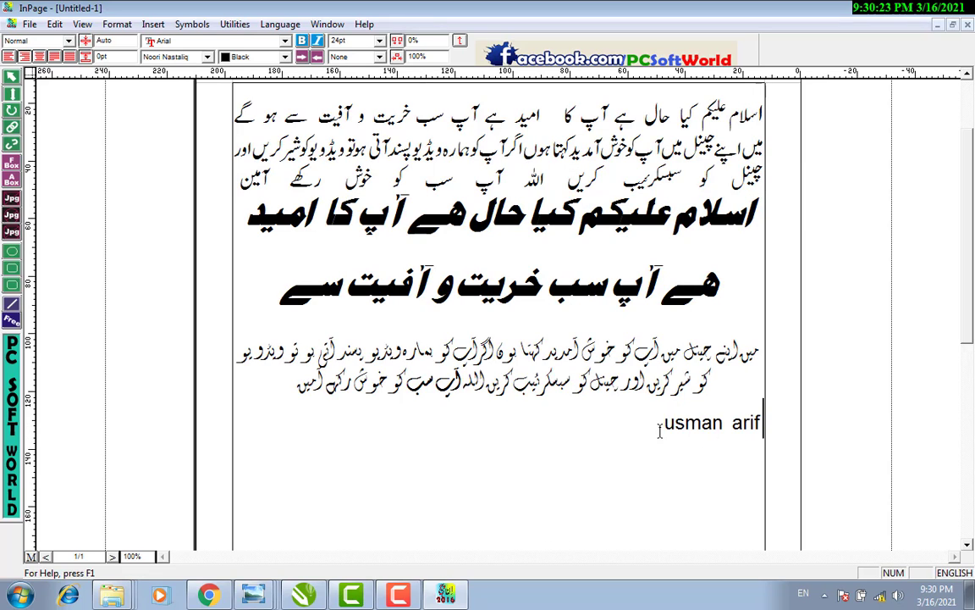
triple_click(666, 428)
left_click(379, 40)
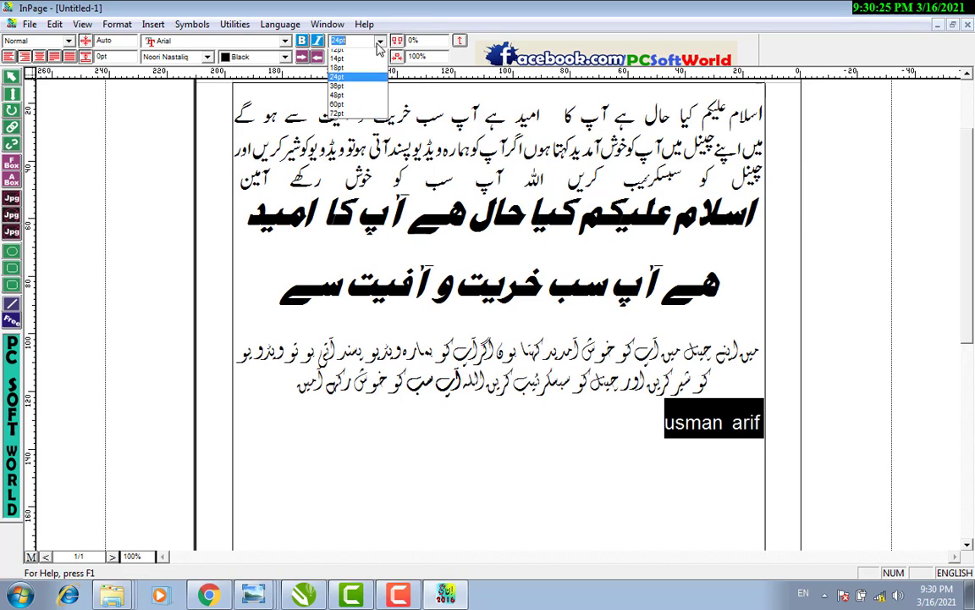
left_click(358, 118)
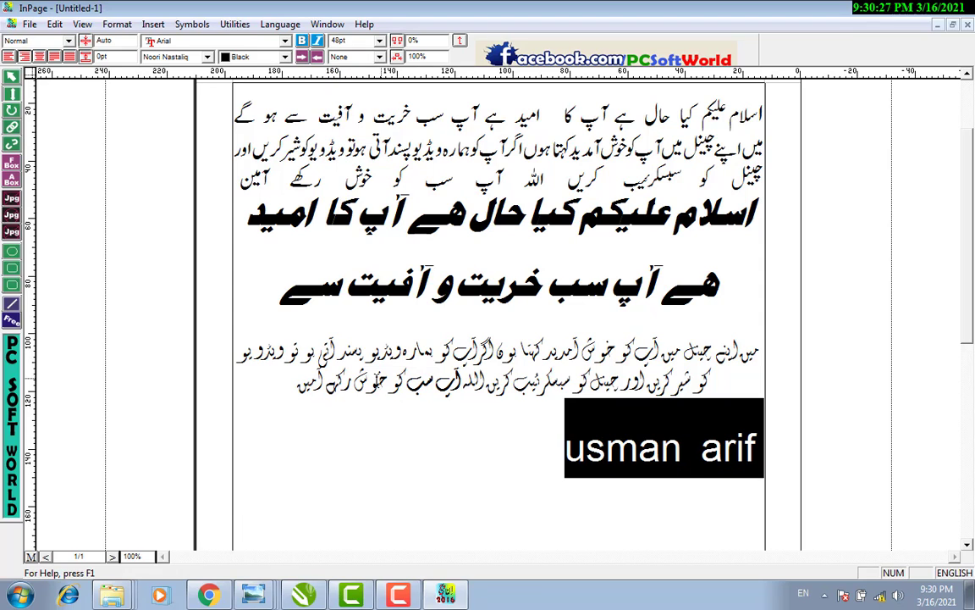
left_click(222, 41)
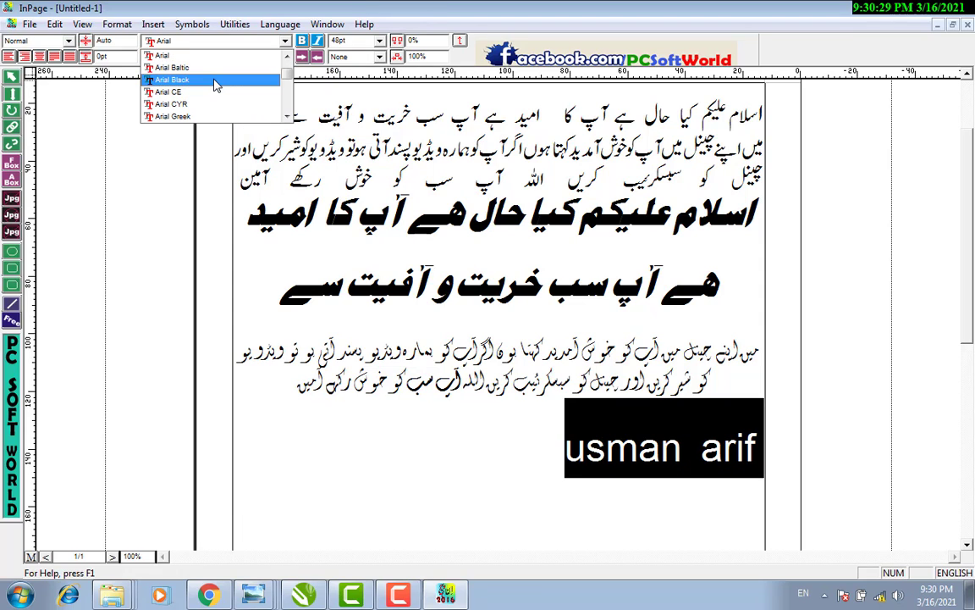